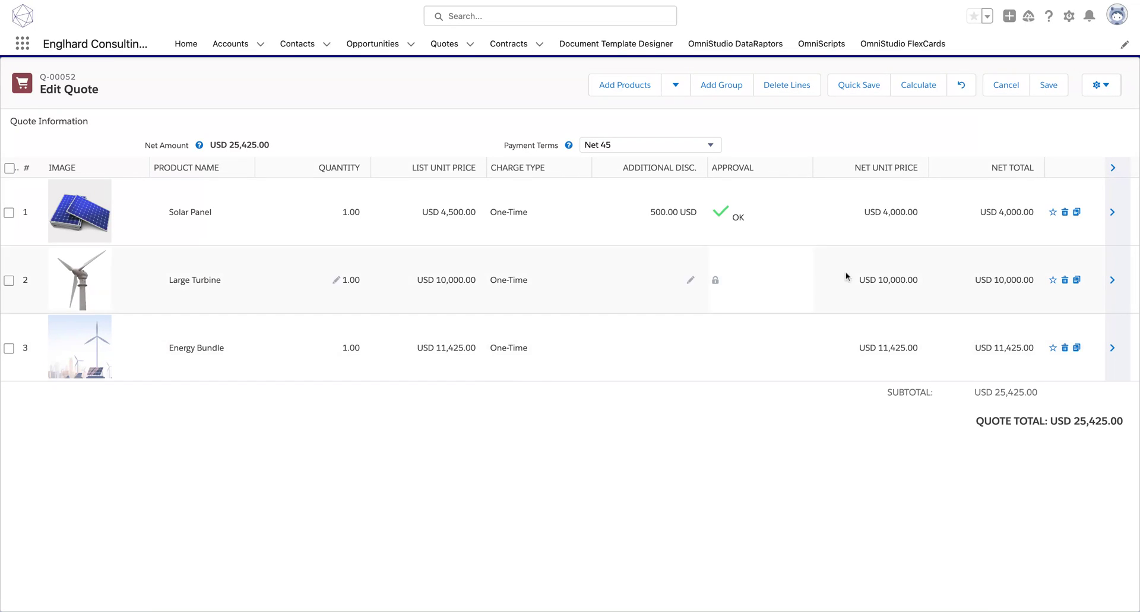
- Cancel the Edit Quote line editor without changes to return to quote Q-00052
click(1005, 85)
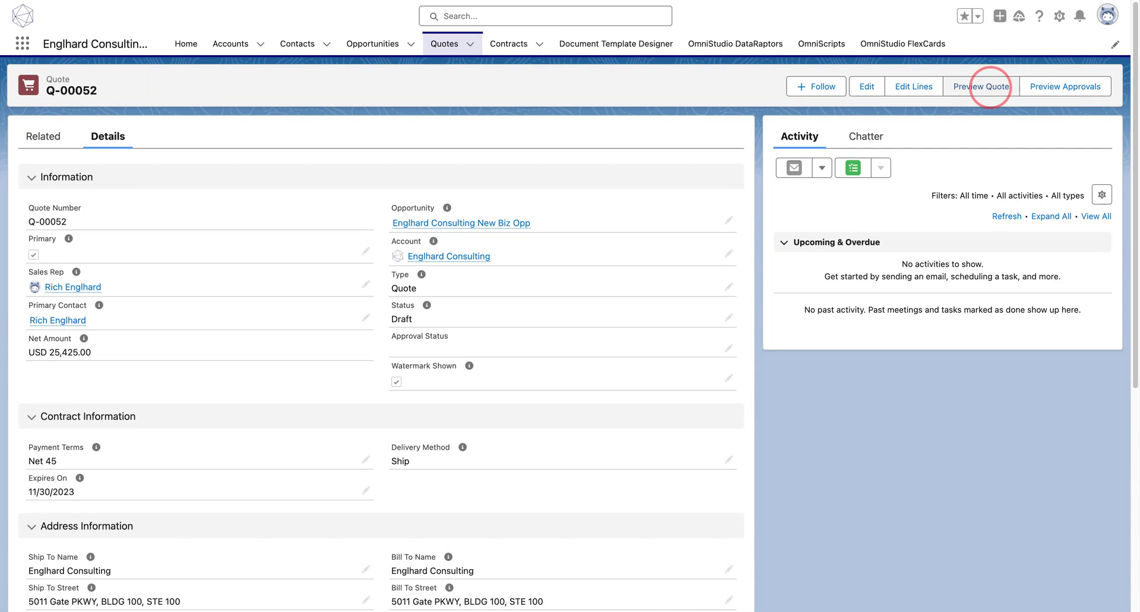
- Generate the Q-00052 quote preview and review the Draft-watermarked Net 45 document
click(990, 86)
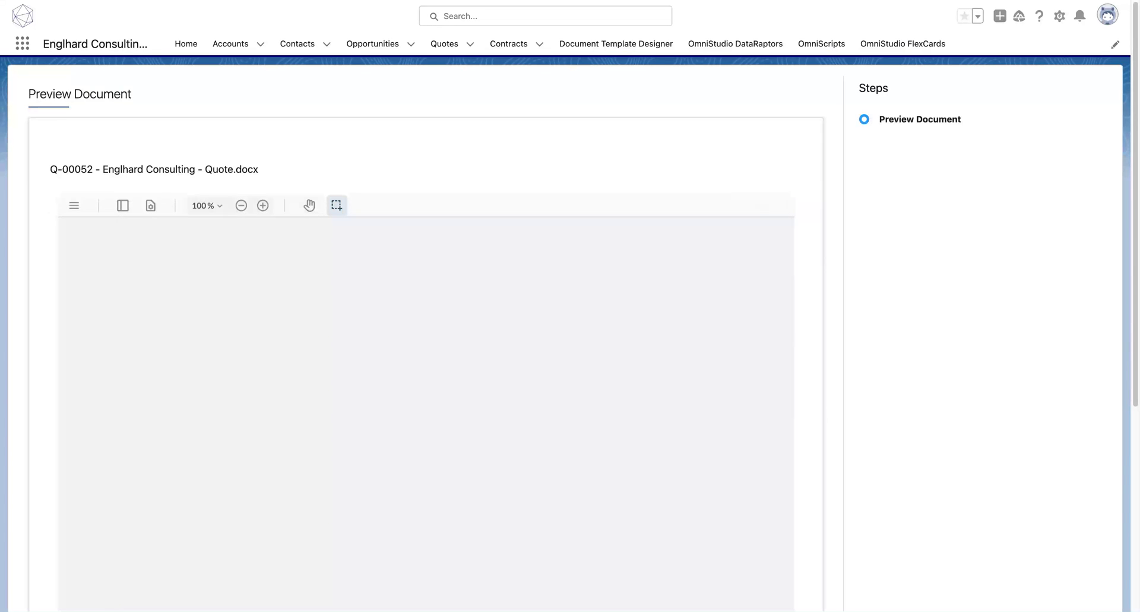
drag(970, 120, 883, 118)
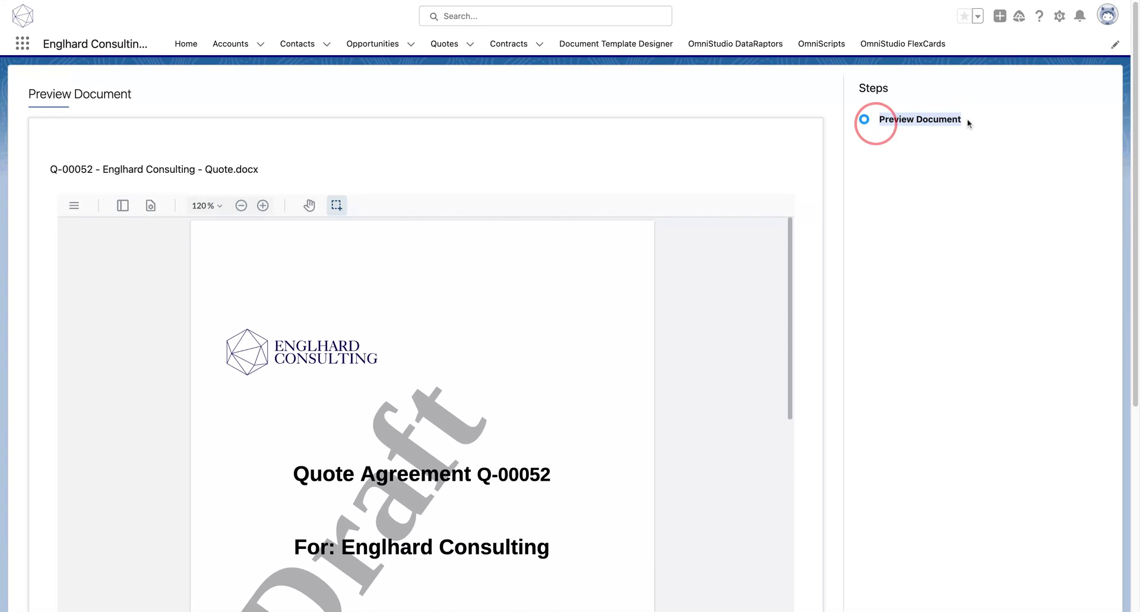
click(883, 119)
scroll(421, 102, down, 2)
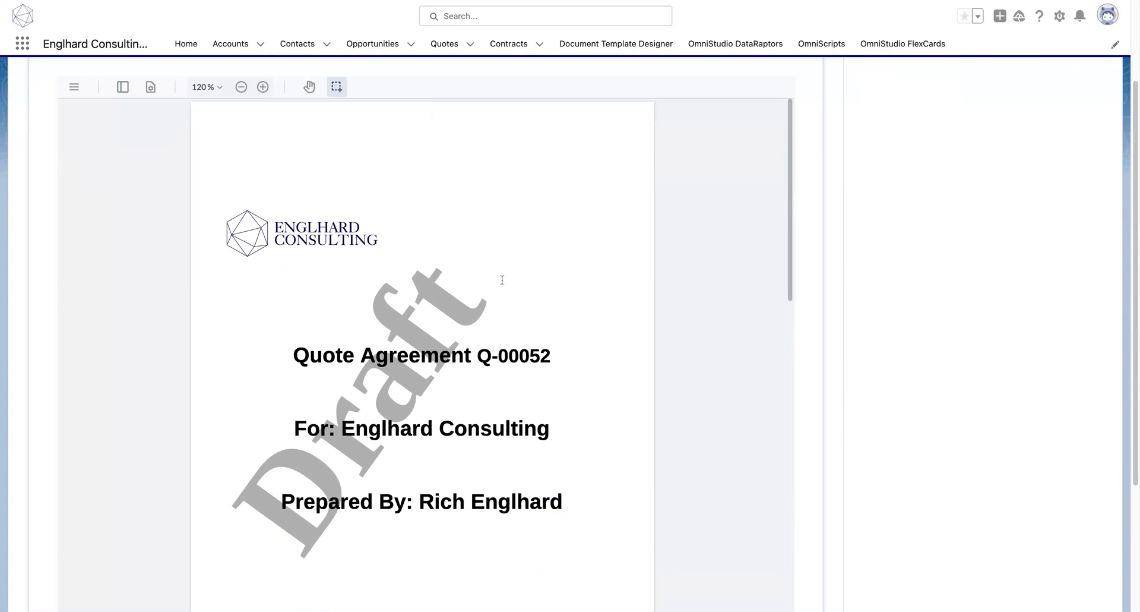
scroll(466, 250, down, 3)
scroll(465, 250, down, 4)
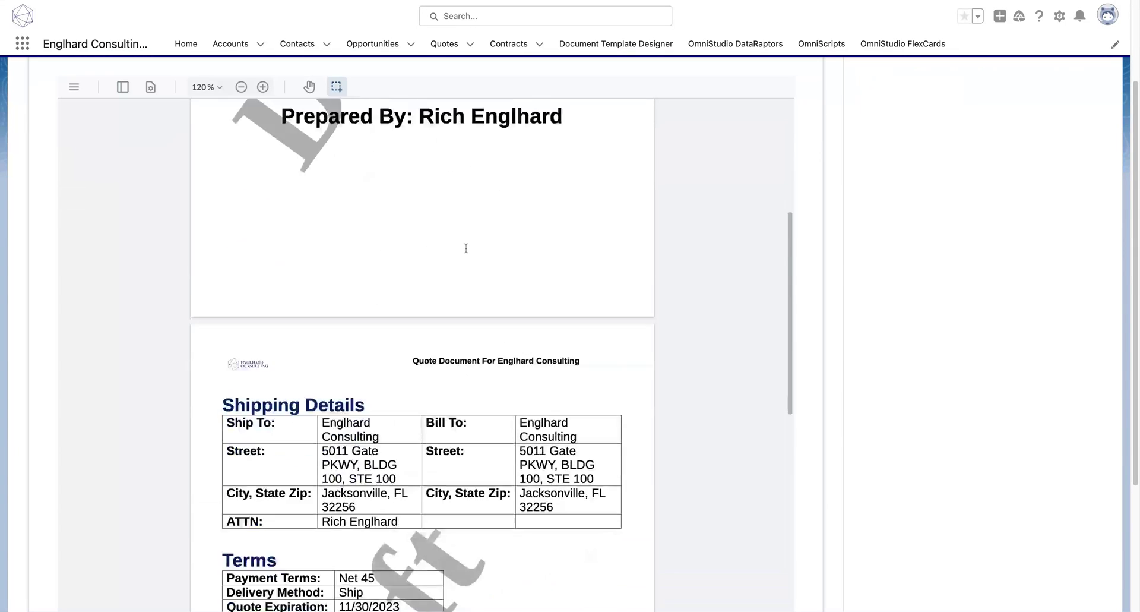
scroll(465, 248, down, 2)
scroll(466, 247, down, 1)
scroll(467, 251, down, 3)
scroll(476, 267, down, 1)
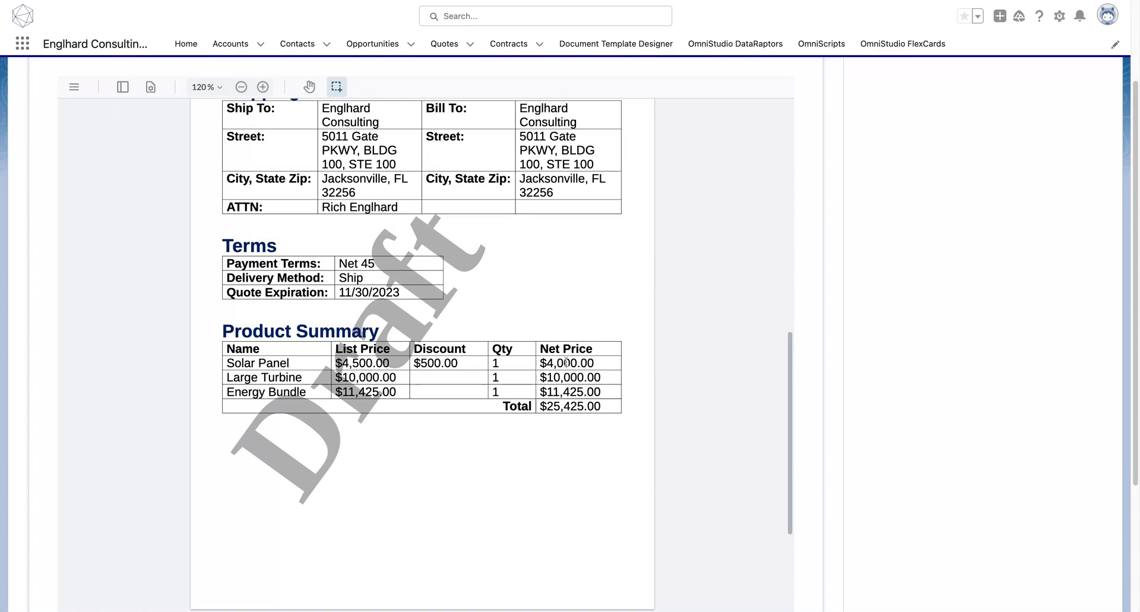
scroll(838, 374, down, 3)
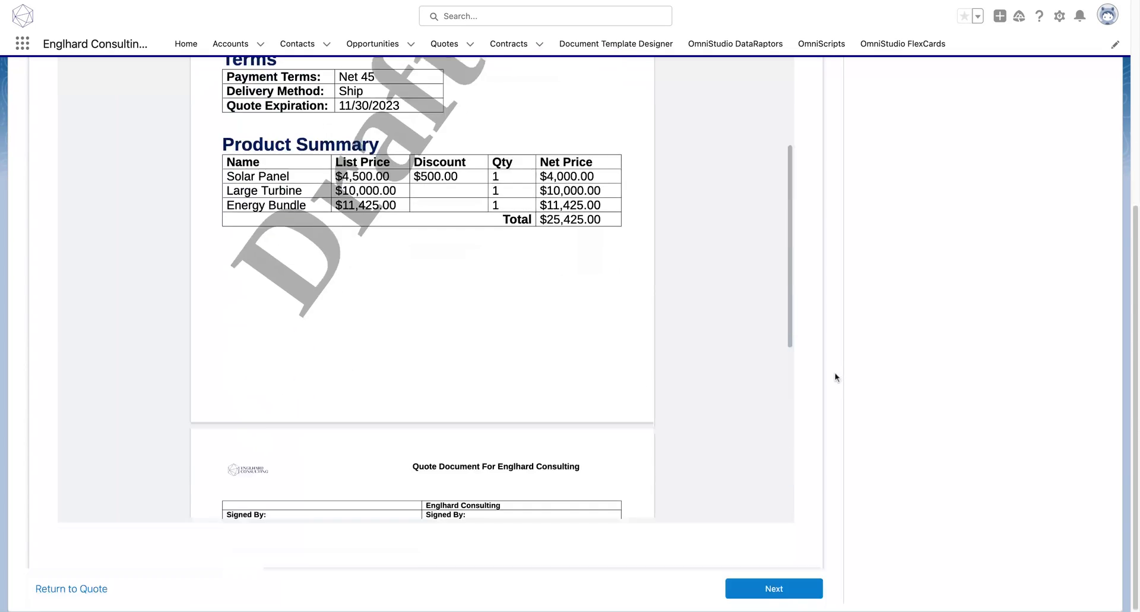
- Back on the quote lines, create Group1 holding all lines plus an empty Group2
click(53, 589)
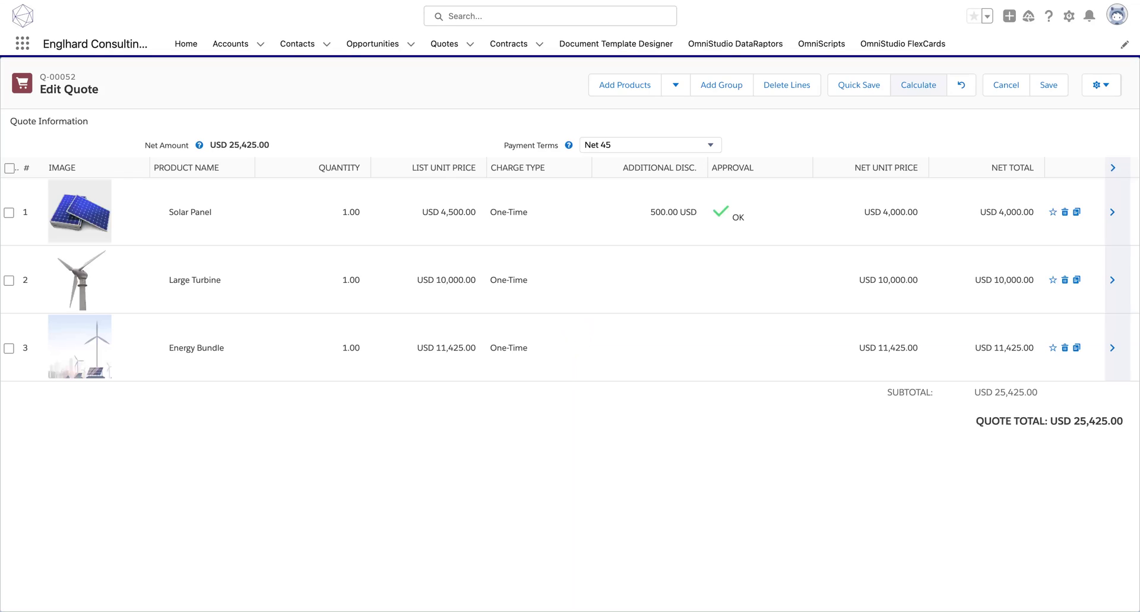
click(722, 85)
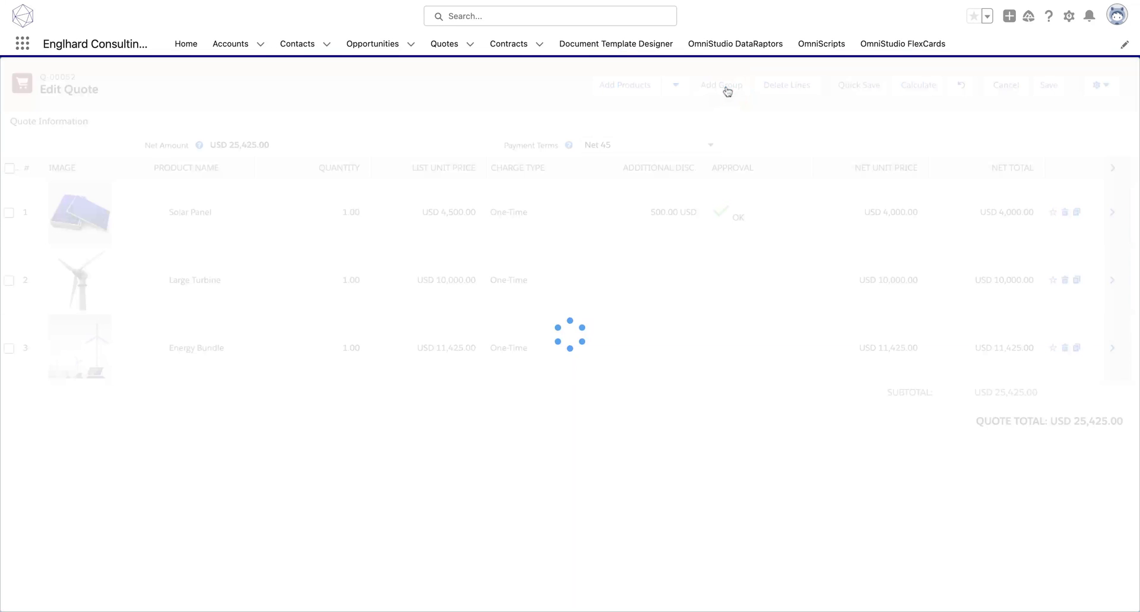
click(654, 86)
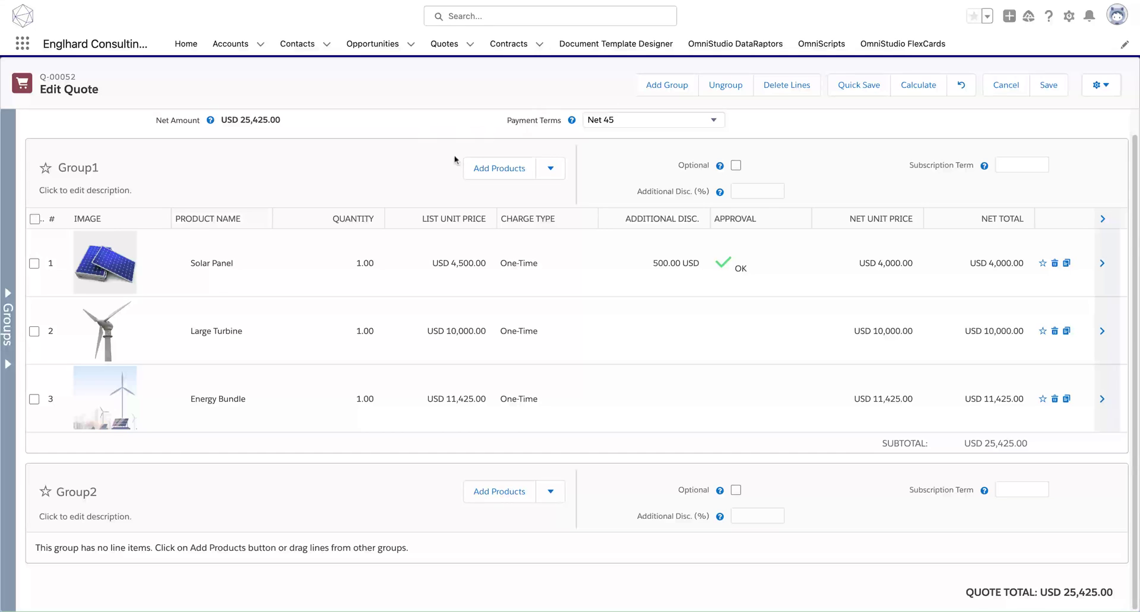
- Move the Energy Bundle line into Group2 and rename that group 'Bundled Price'
drag(200, 400, 191, 497)
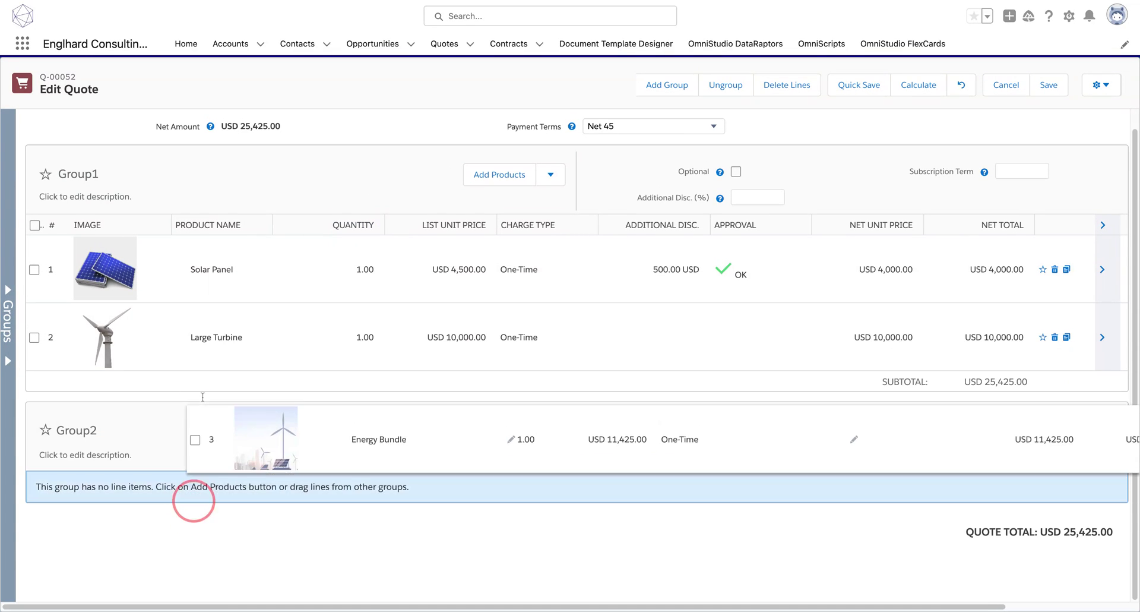
click(81, 425)
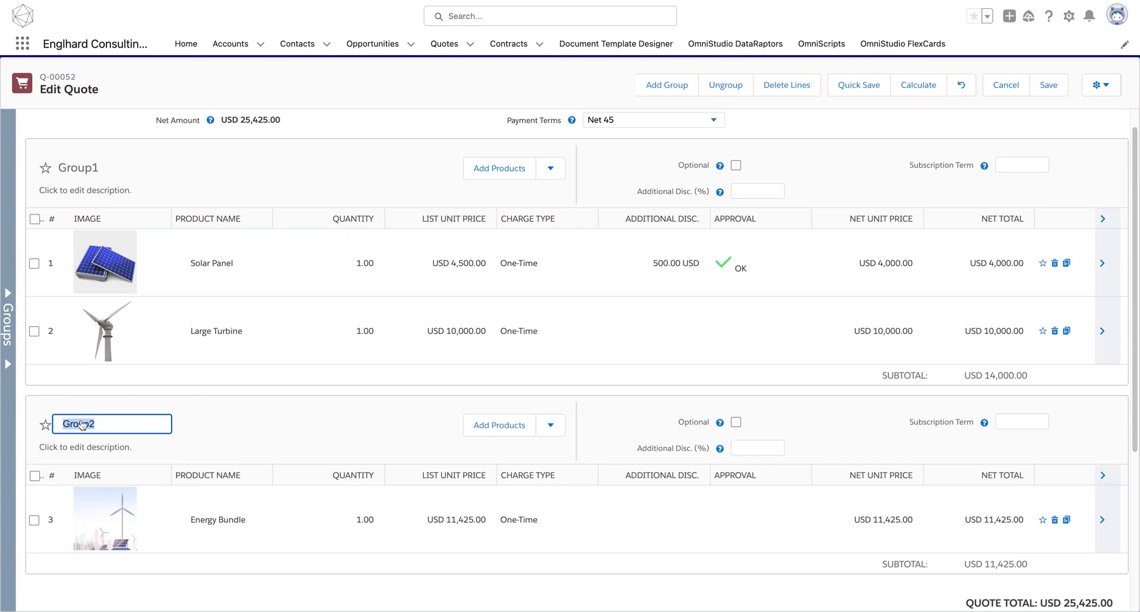
key(BackSpace)
text(Bun)
text(dled Price)
scroll(92, 361, up, 1)
- Rename Group1 to 'Individual Price', mark it Optional, and save the quote
click(94, 193)
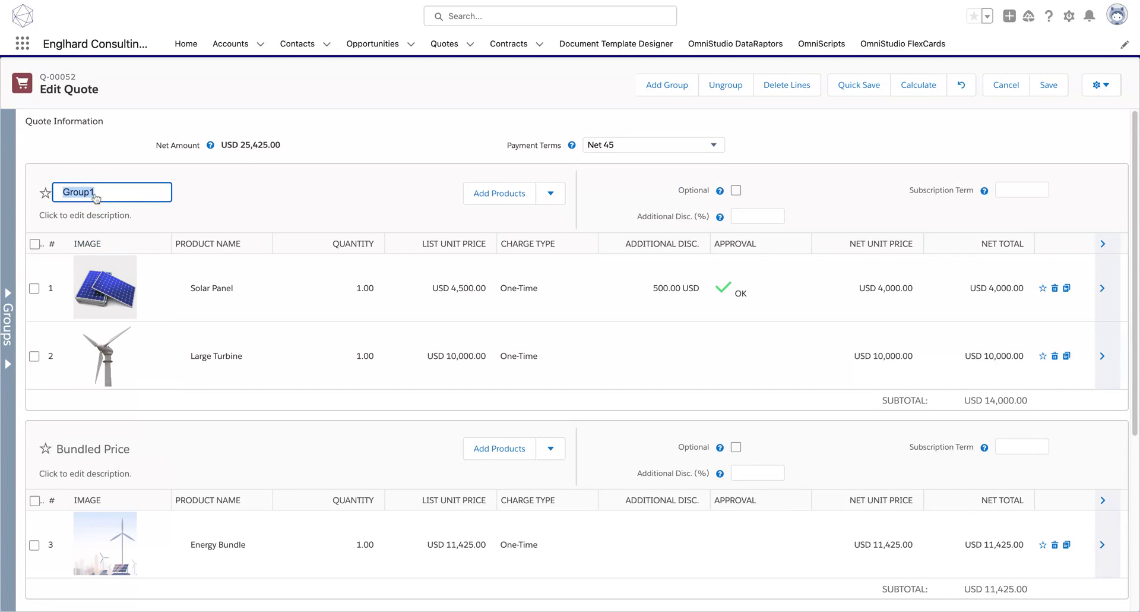
text(Individ)
text(ual Price)
key(Return)
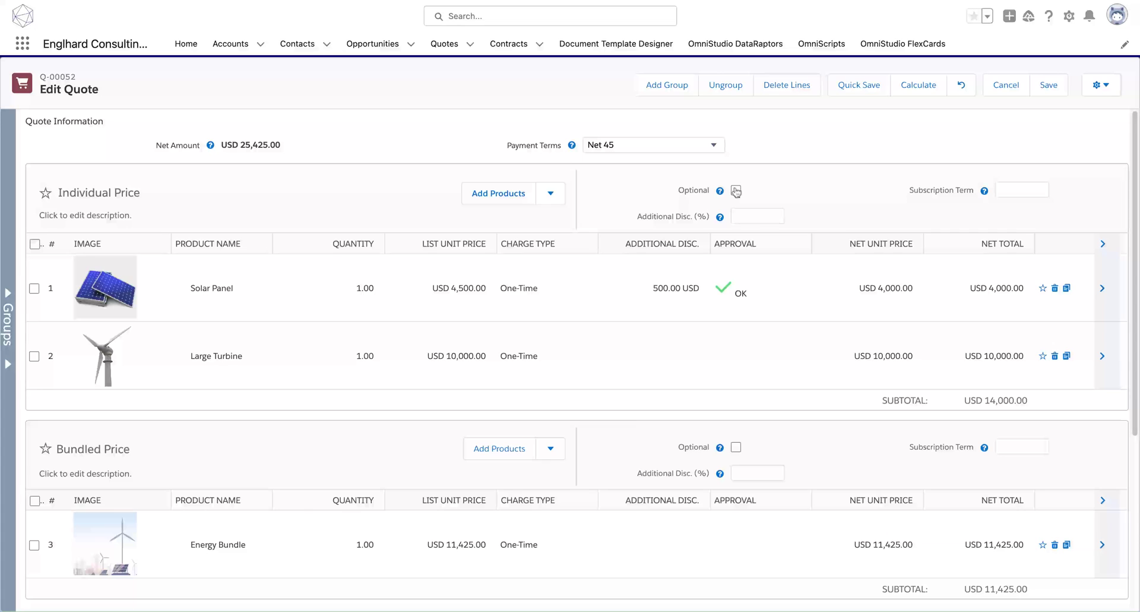
scroll(737, 191, down, 2)
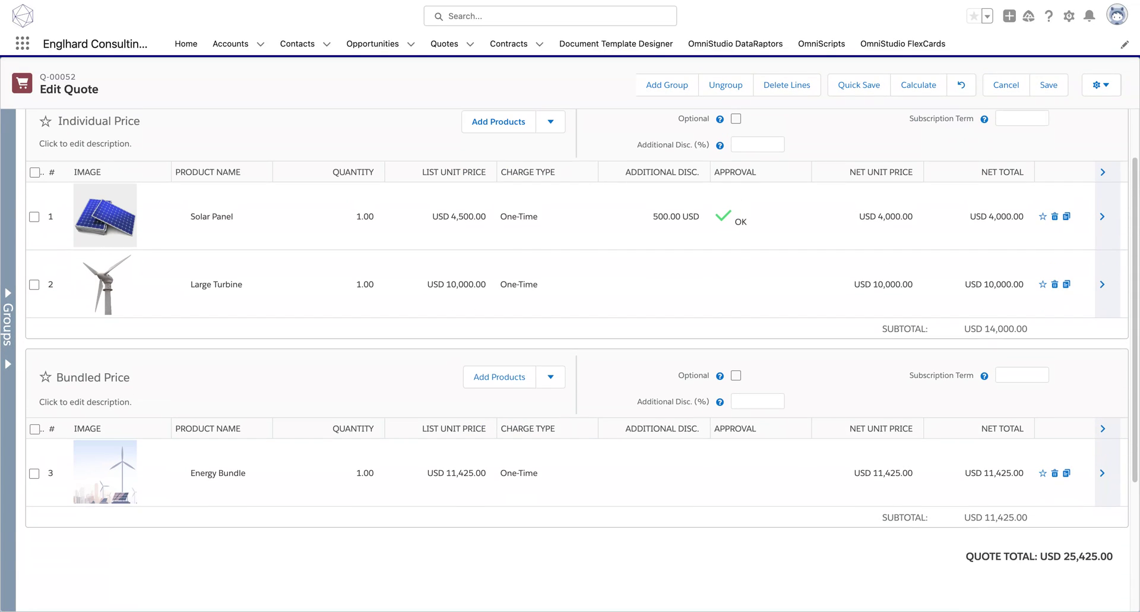
click(737, 121)
click(1050, 87)
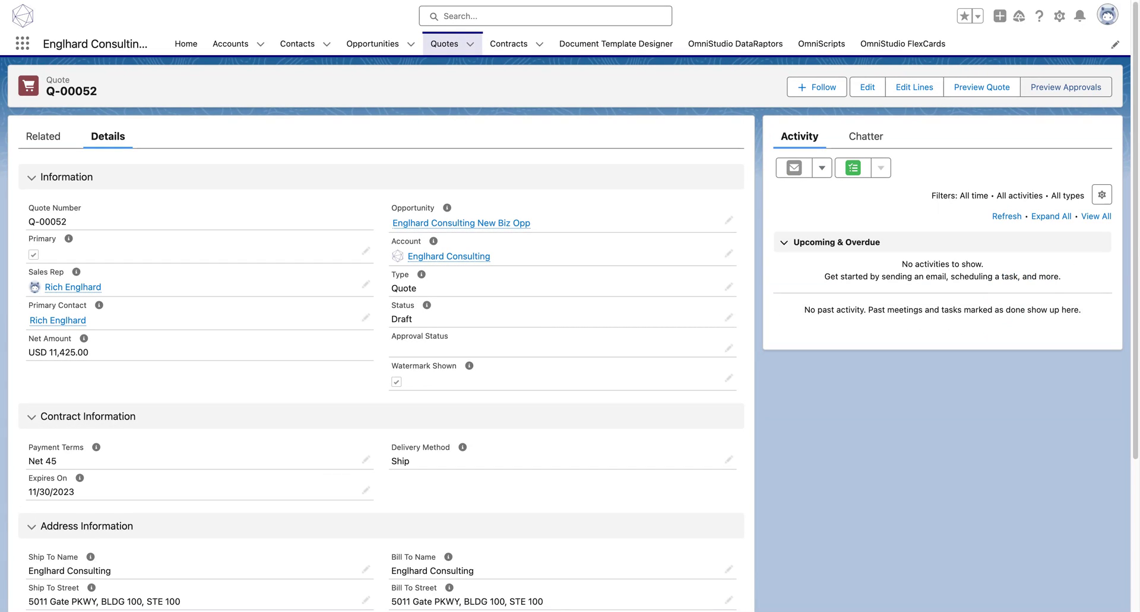
- Regenerate the preview and check the Individual Price ($14,000) and Bundled Price ($11,425) tables
click(981, 90)
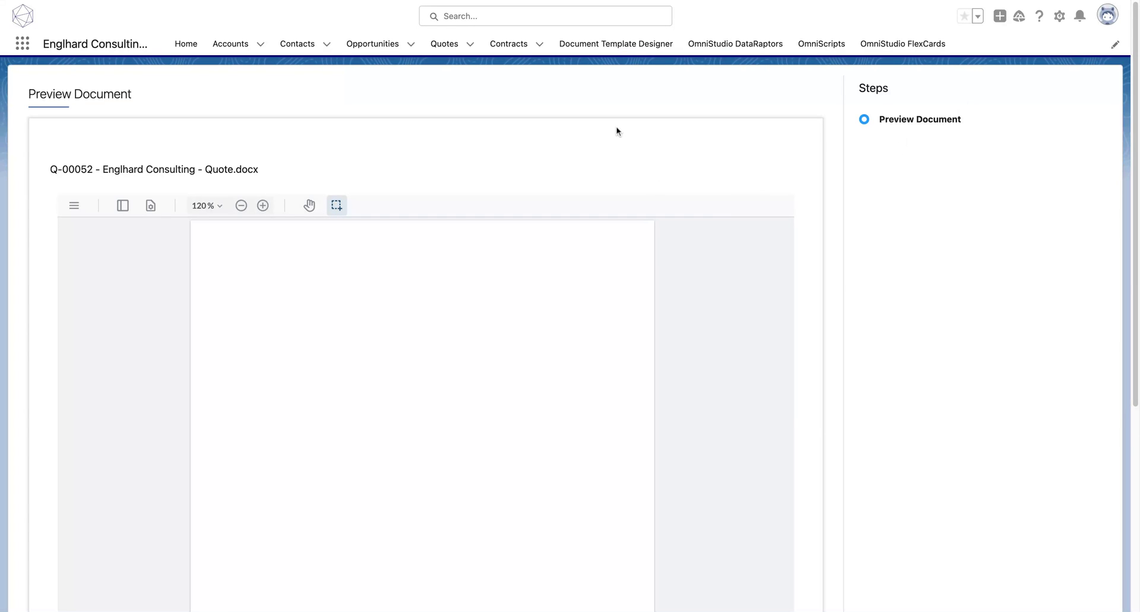
scroll(603, 266, down, 1)
scroll(604, 269, down, 2)
scroll(604, 268, down, 1)
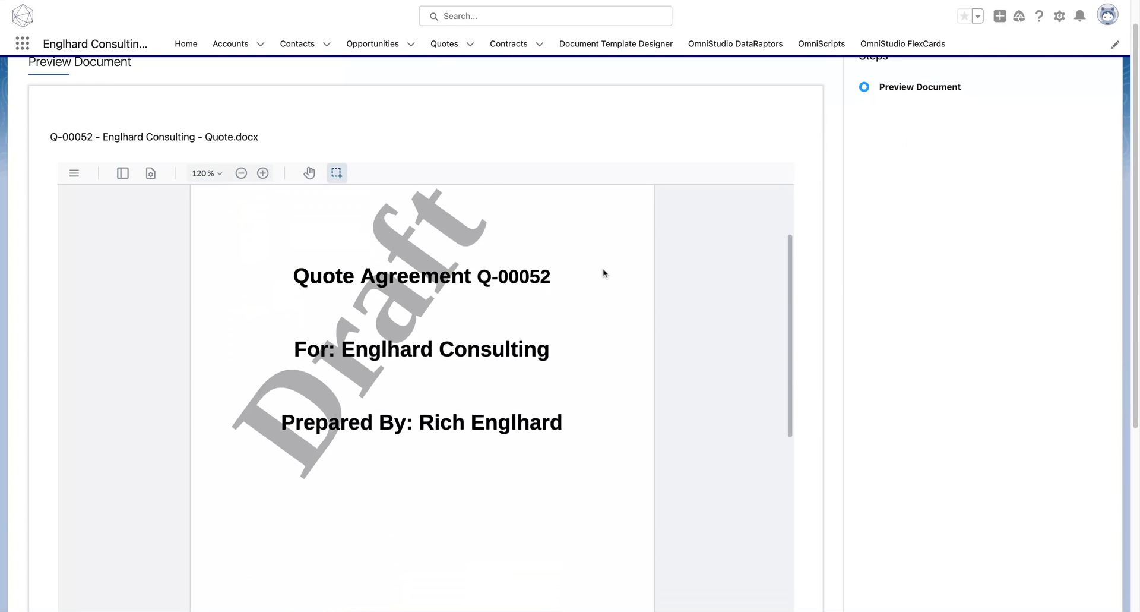
scroll(603, 269, down, 1)
scroll(603, 268, down, 3)
scroll(603, 268, down, 3)
scroll(603, 268, down, 4)
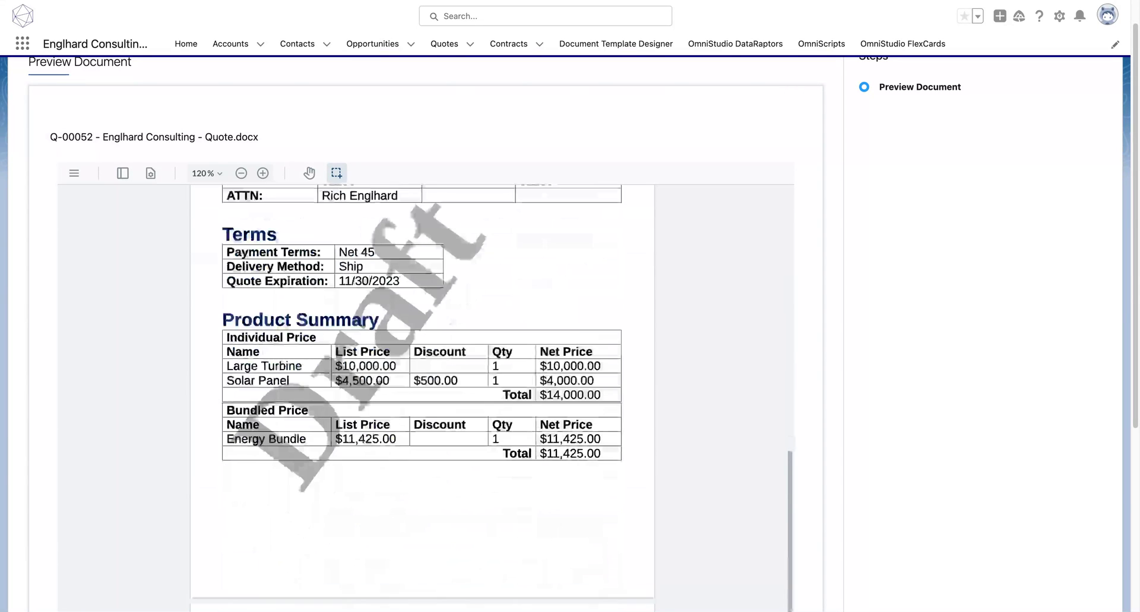
scroll(422, 297, down, 1)
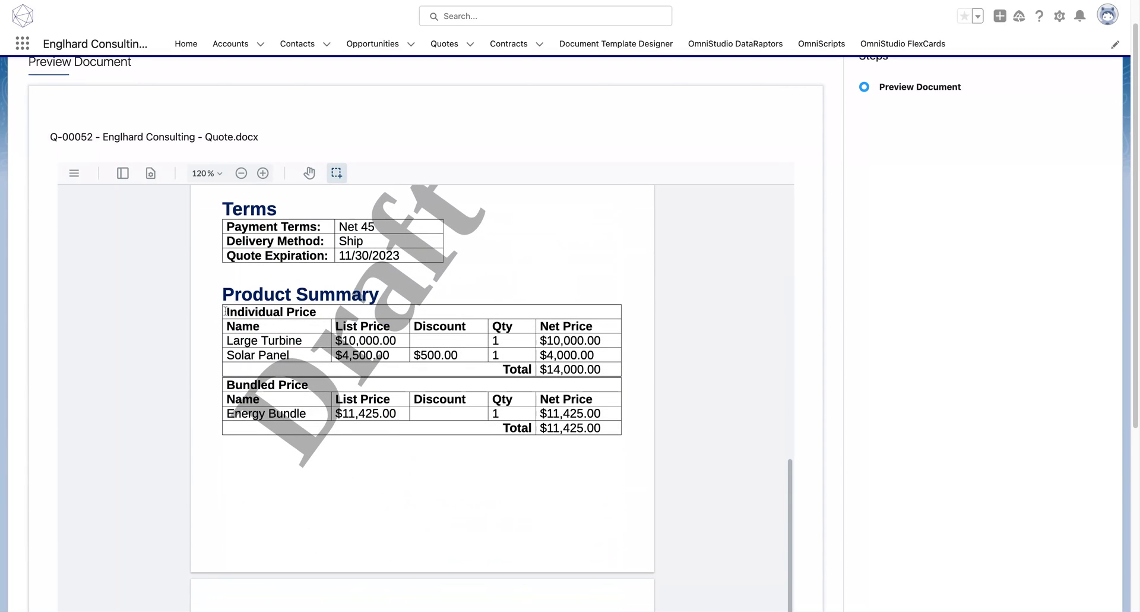
double_click(266, 310)
click(240, 385)
scroll(799, 405, down, 5)
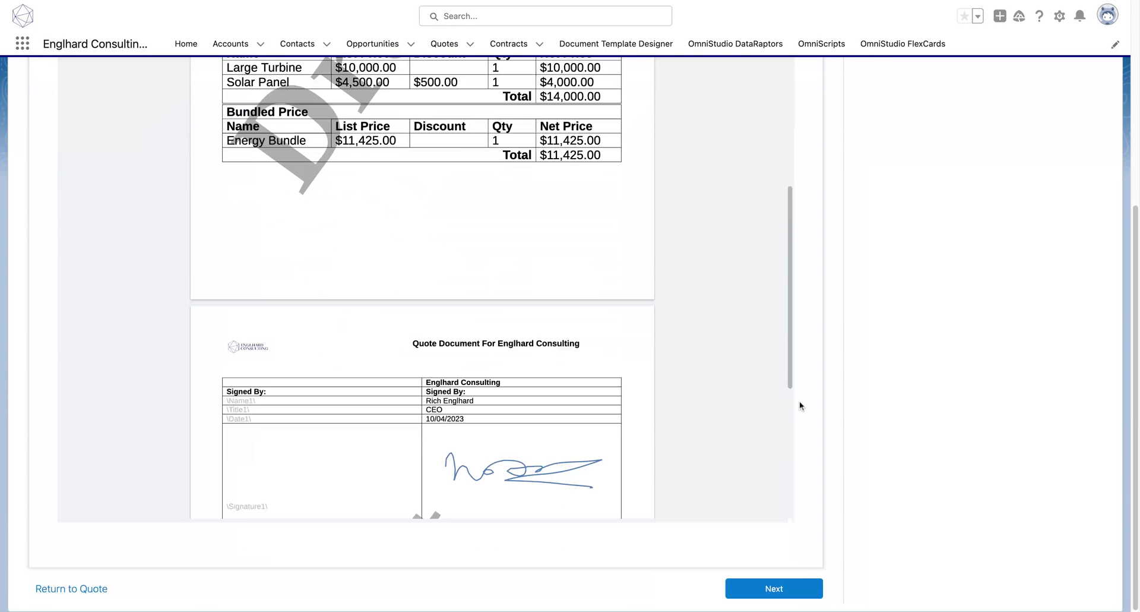
- Close the preview, review the approval steps, and regenerate the quote document preview
click(796, 586)
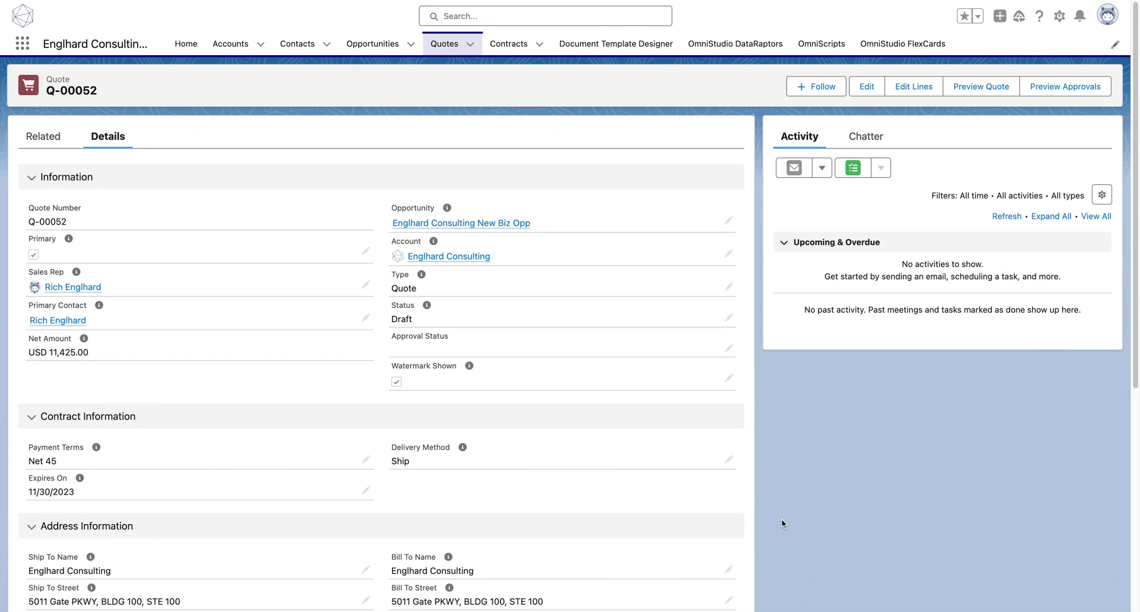
click(1054, 85)
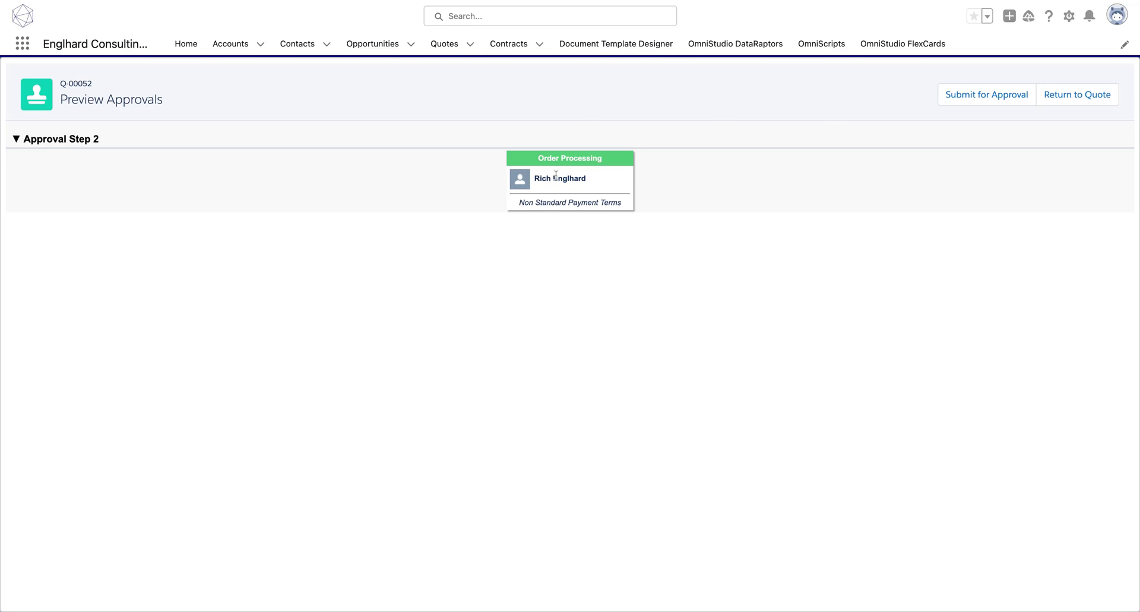
click(1102, 101)
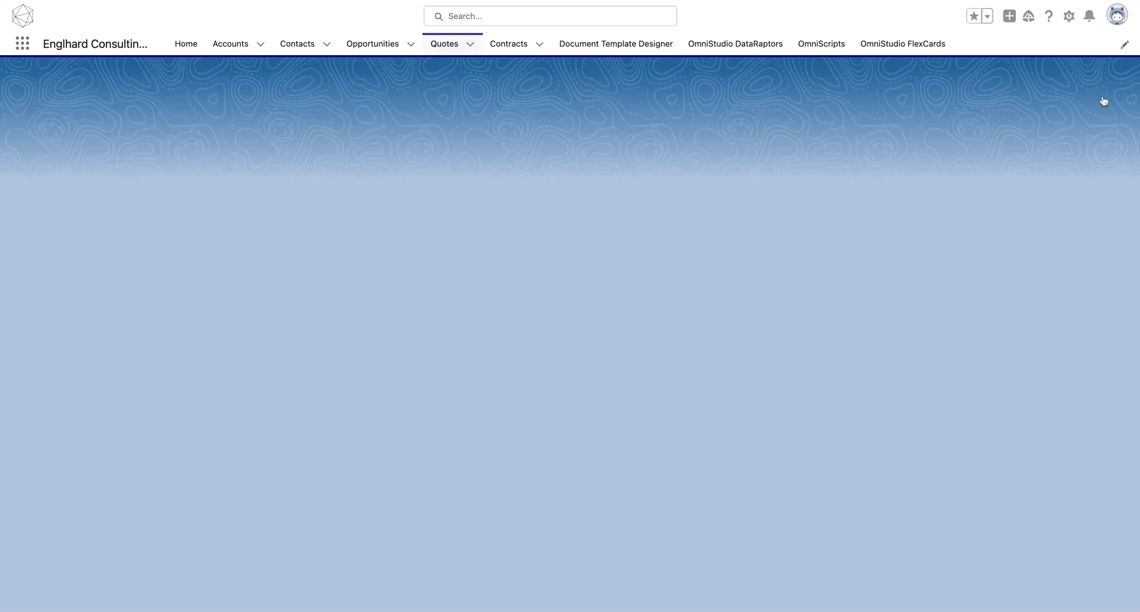
click(980, 88)
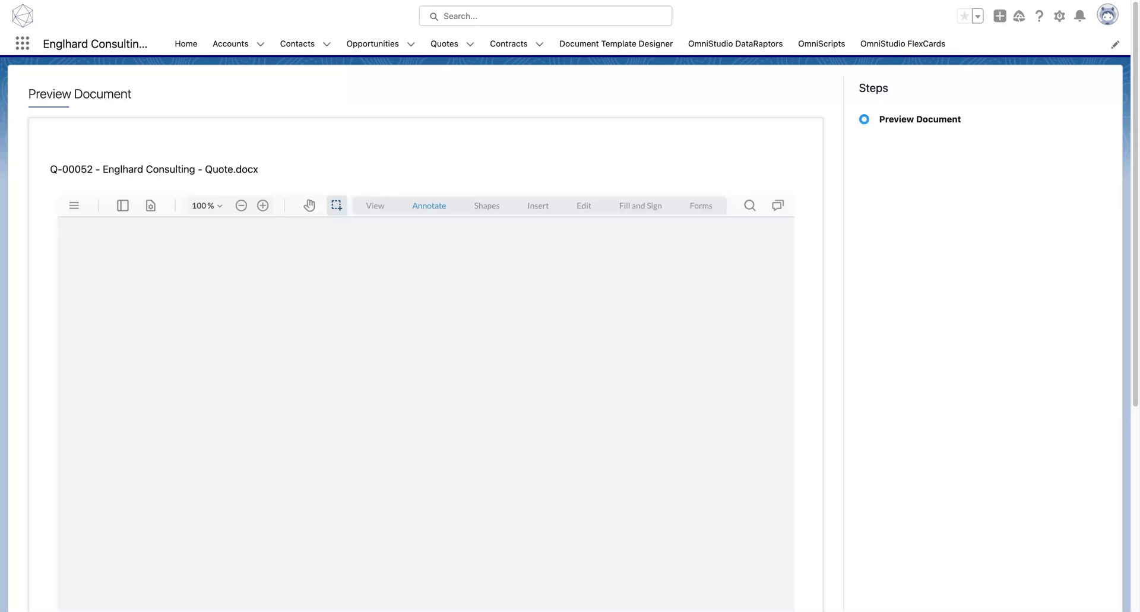
- Review the Draft-watermarked Net 45 preview, then return to the Q-00052 record
scroll(560, 244, down, 3)
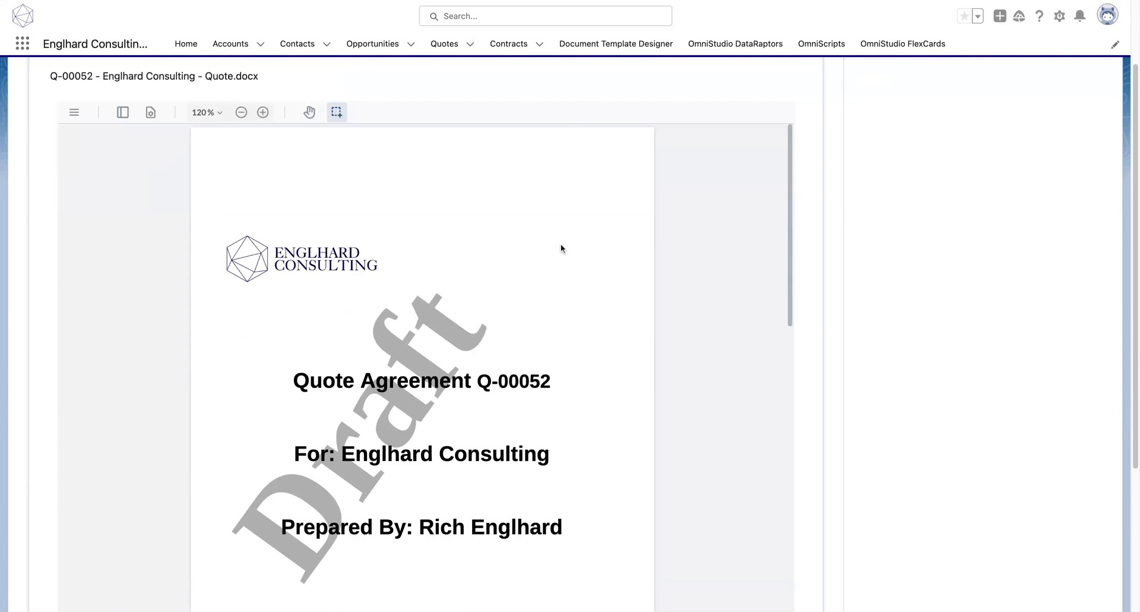
scroll(554, 265, down, 3)
scroll(554, 265, down, 5)
scroll(554, 265, down, 3)
scroll(554, 265, down, 1)
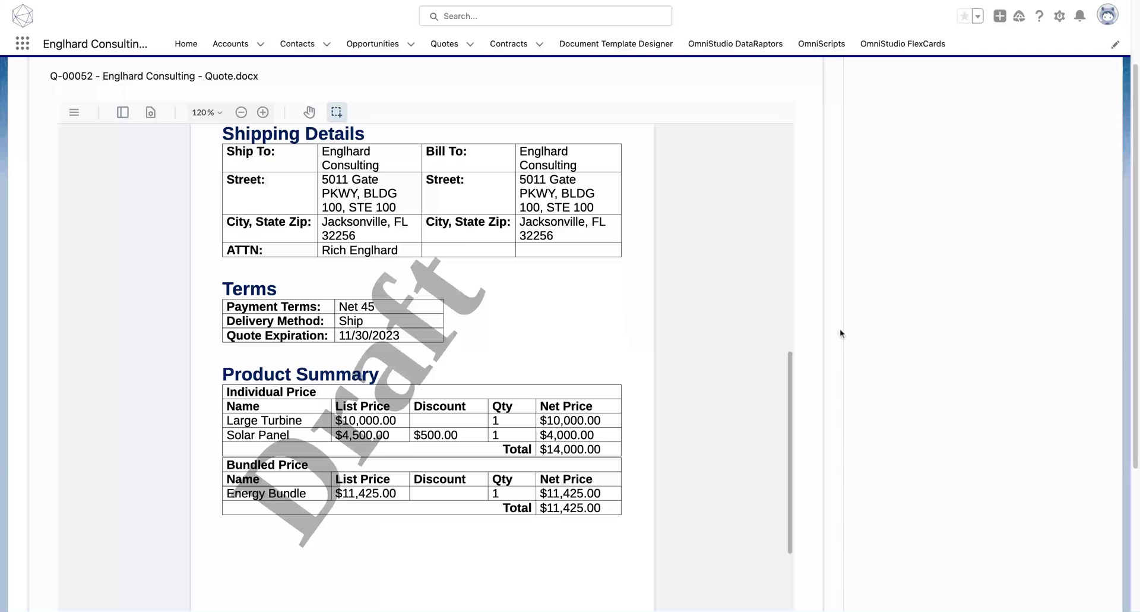
scroll(839, 329, up, 2)
scroll(867, 154, down, 5)
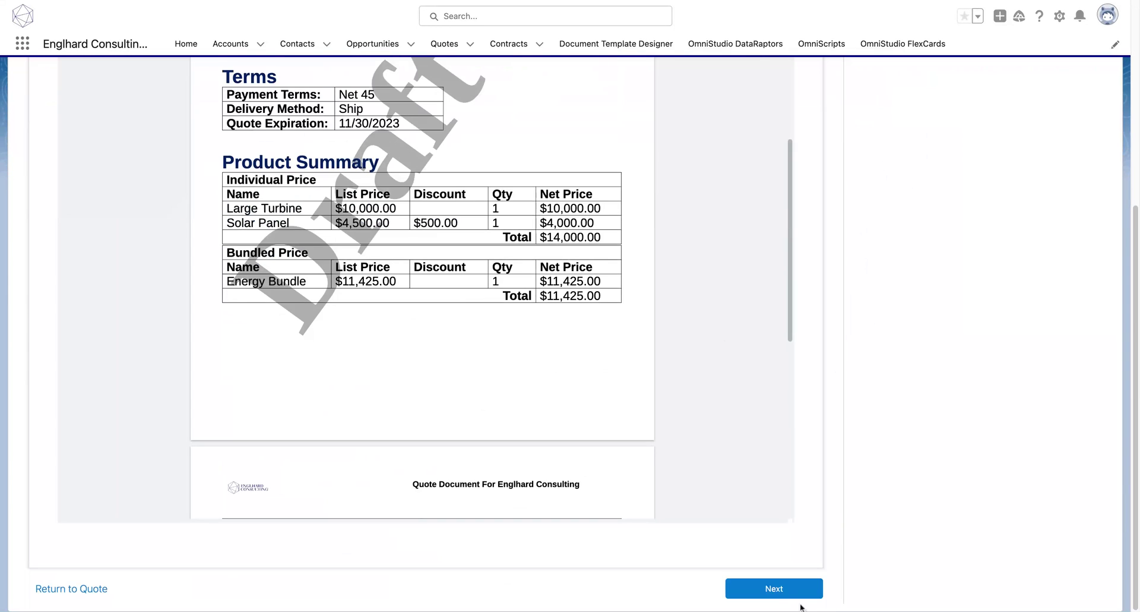
click(781, 585)
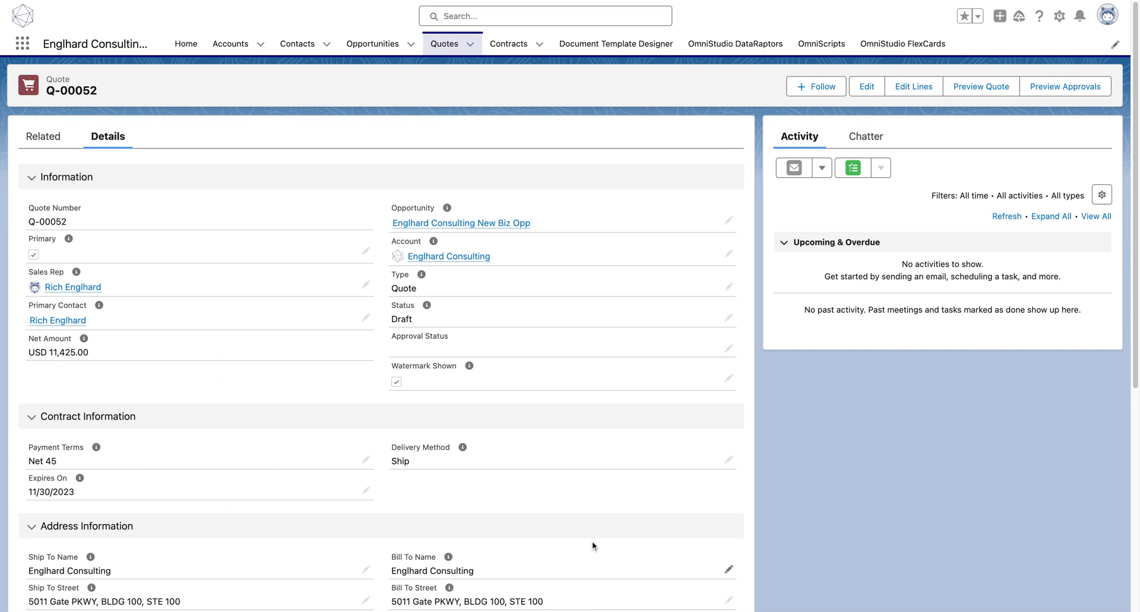
- Change payment terms to Net 30, save, preview approvals, and submit the quote for approval
click(361, 460)
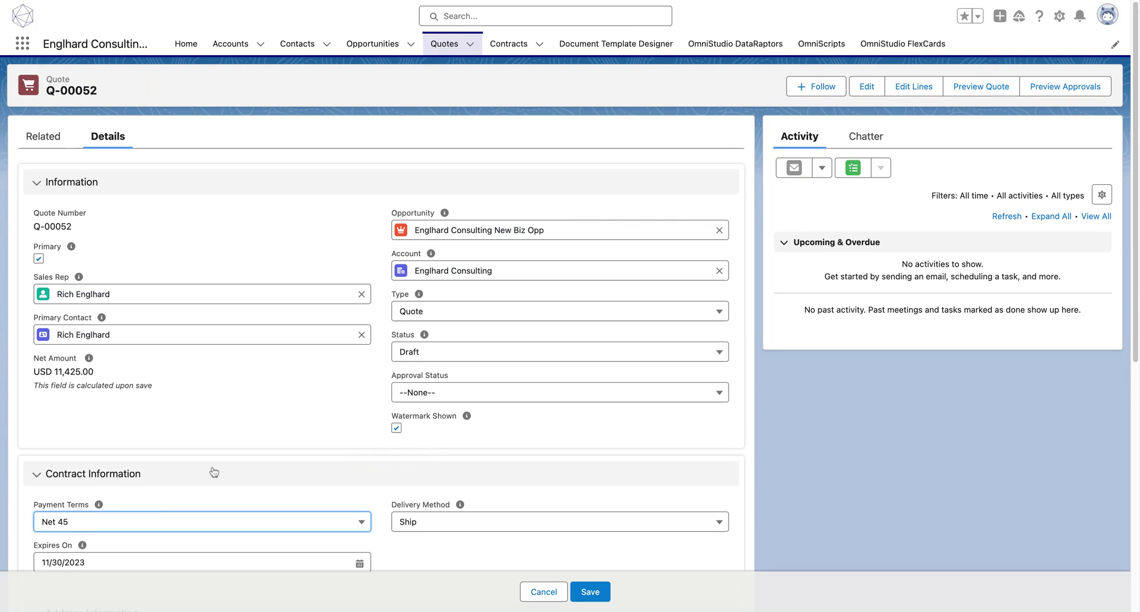
click(174, 521)
click(200, 432)
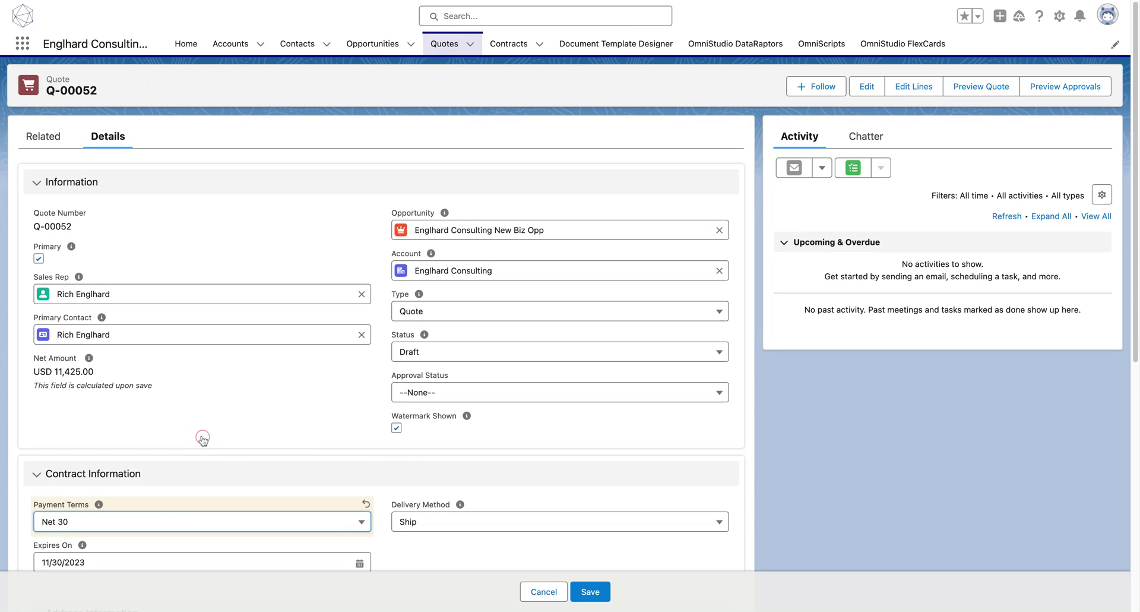
click(590, 592)
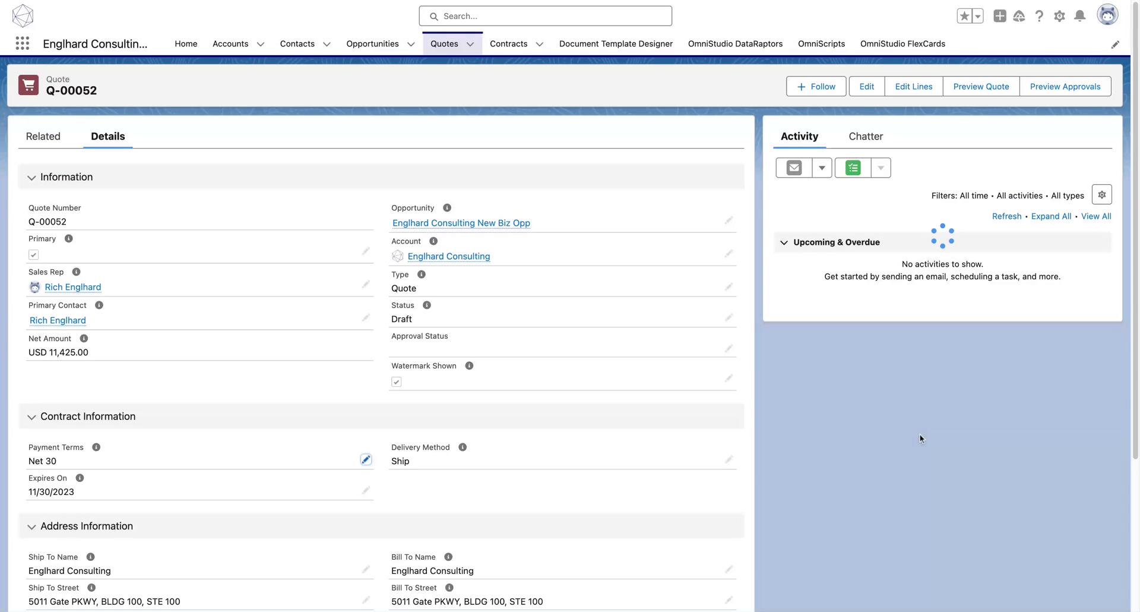
click(1081, 87)
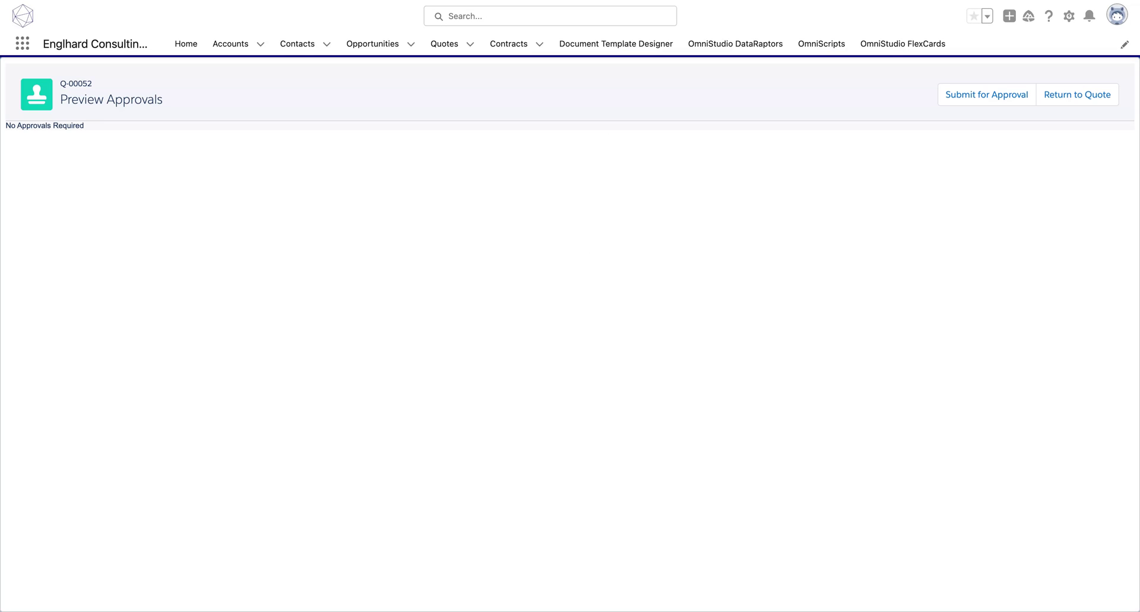
click(1007, 96)
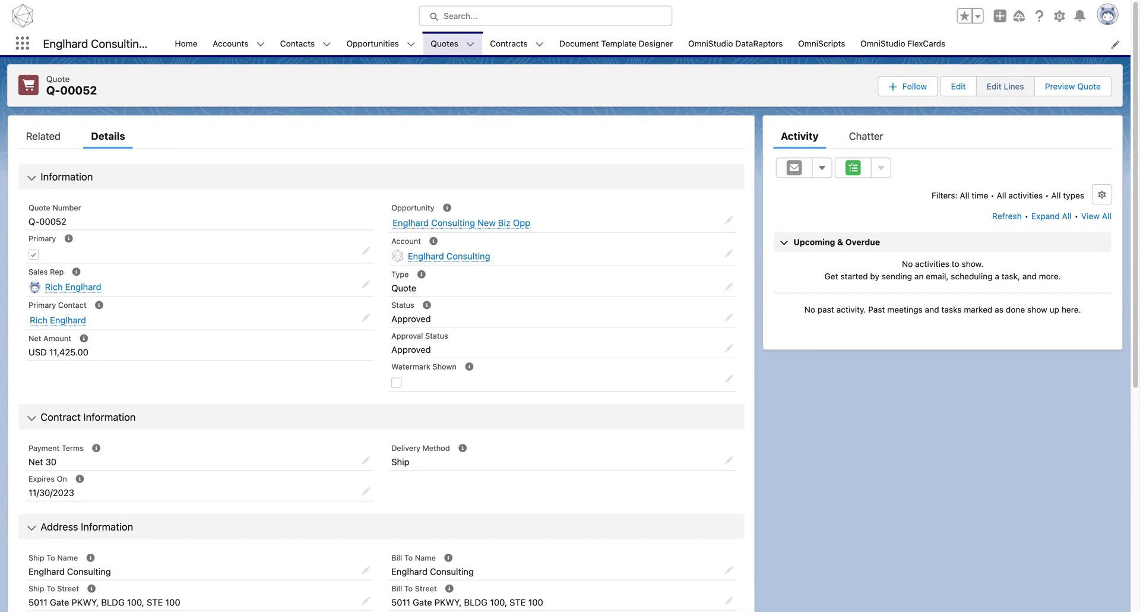
- Preview the approved quote, confirm Net 30 terms and no Draft watermark, then generate it
click(1051, 87)
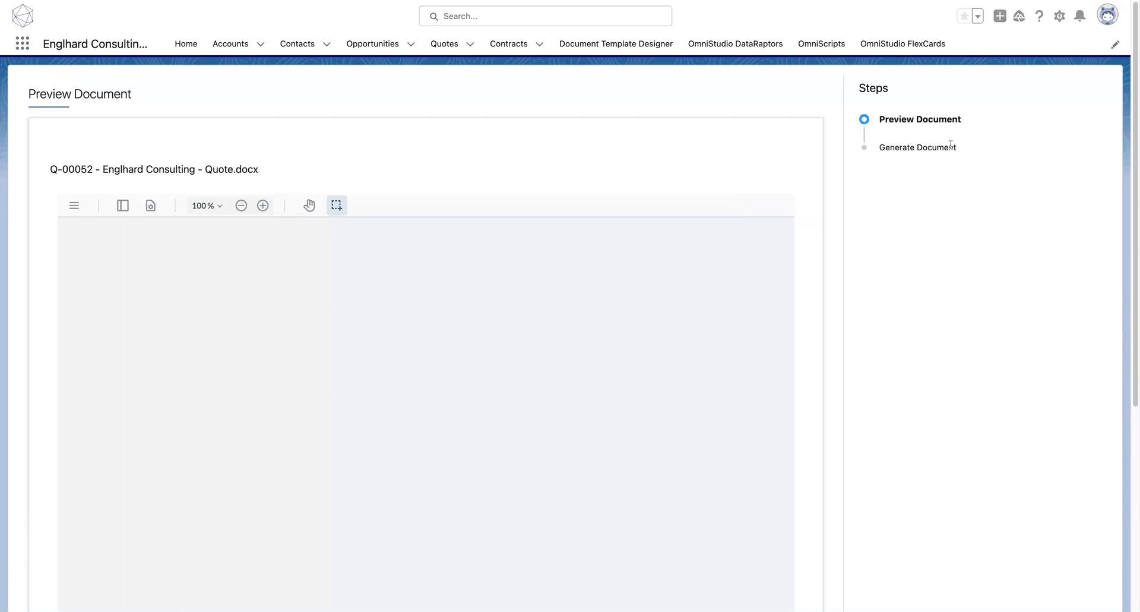
drag(957, 149, 890, 147)
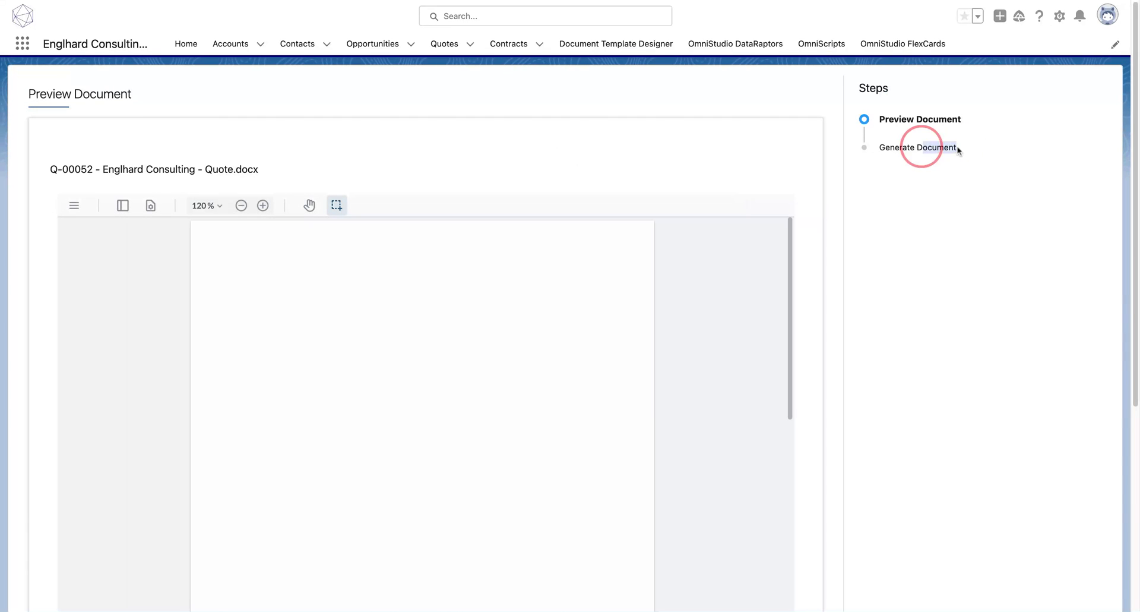
scroll(534, 149, down, 3)
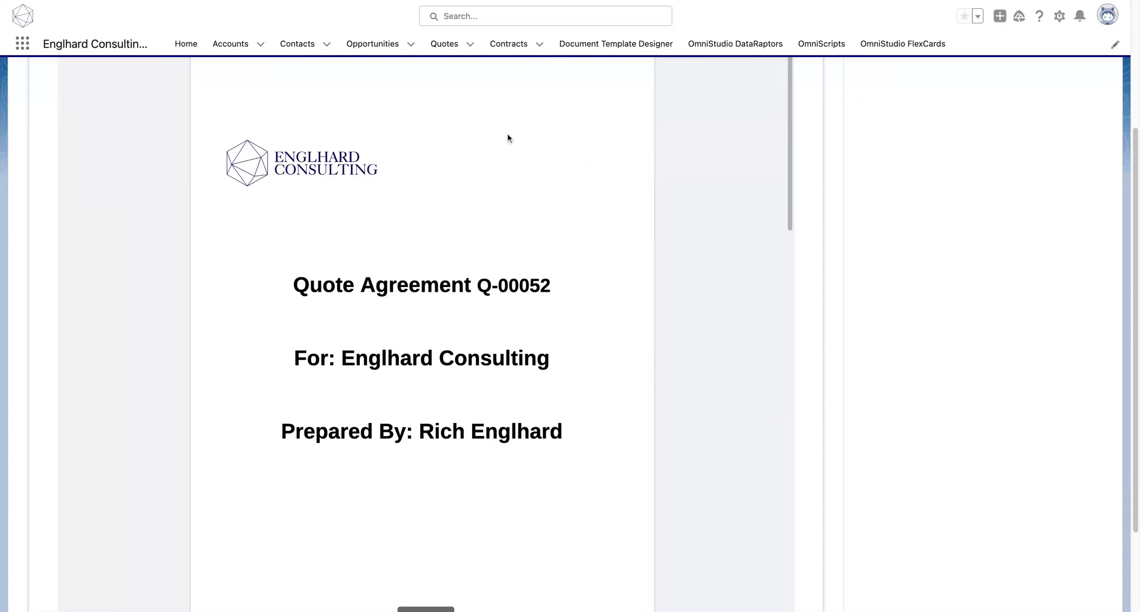
scroll(516, 199, down, 4)
scroll(516, 199, down, 3)
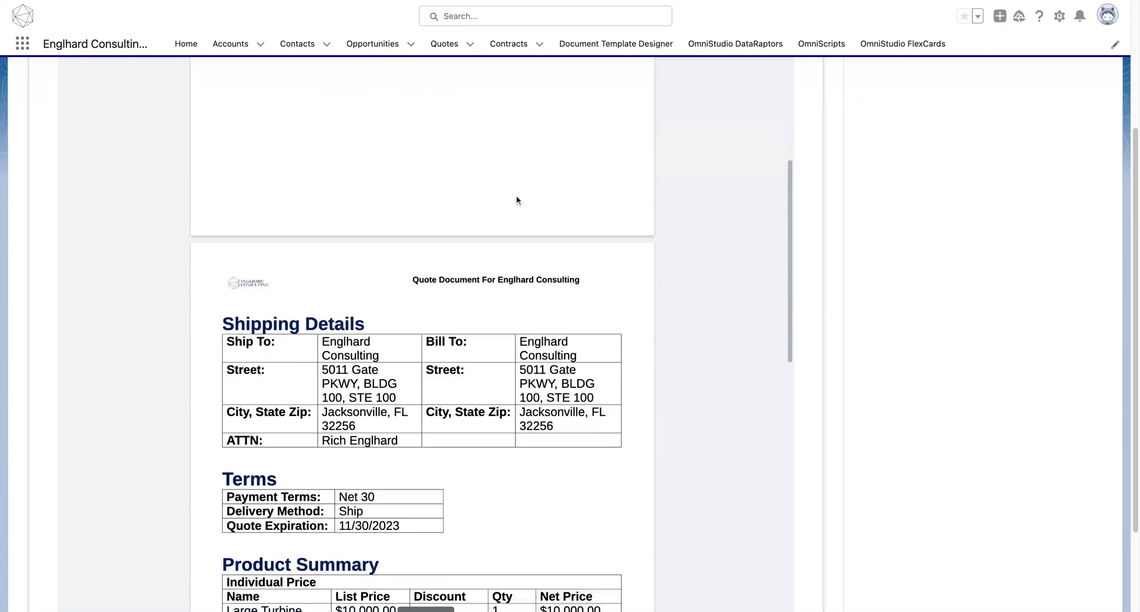
scroll(516, 199, down, 2)
scroll(516, 194, down, 2)
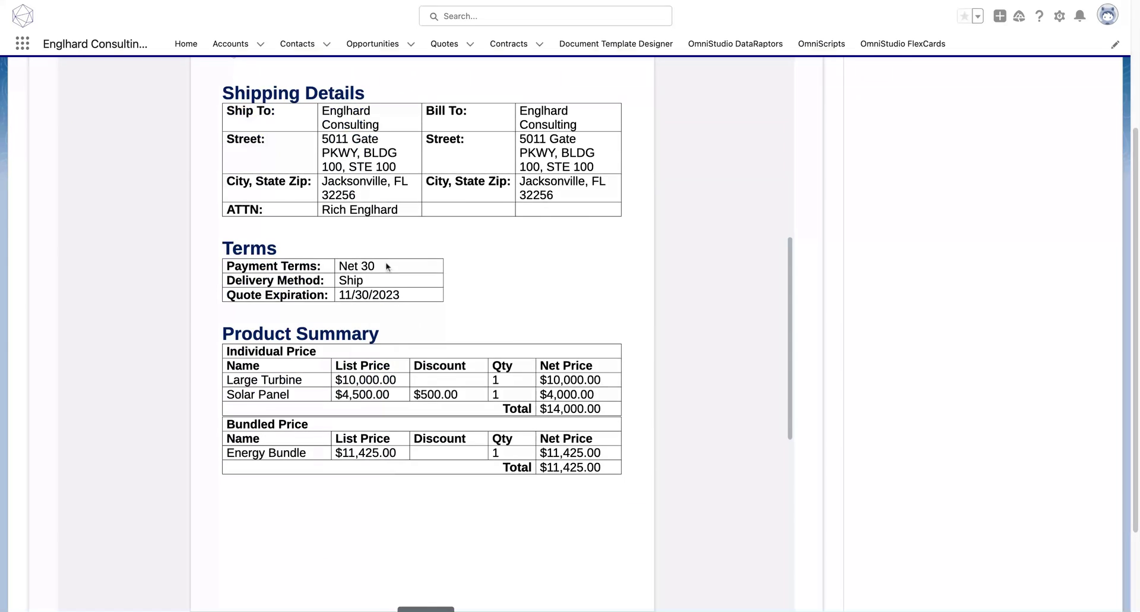
click(360, 263)
drag(339, 266, 374, 265)
click(374, 265)
scroll(817, 389, down, 3)
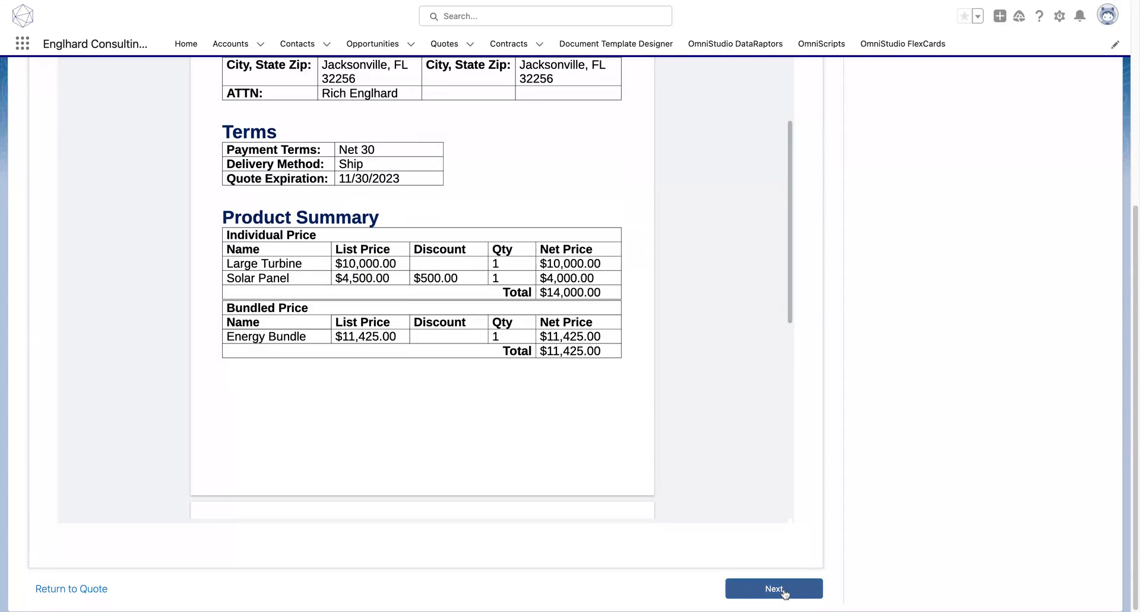
click(774, 588)
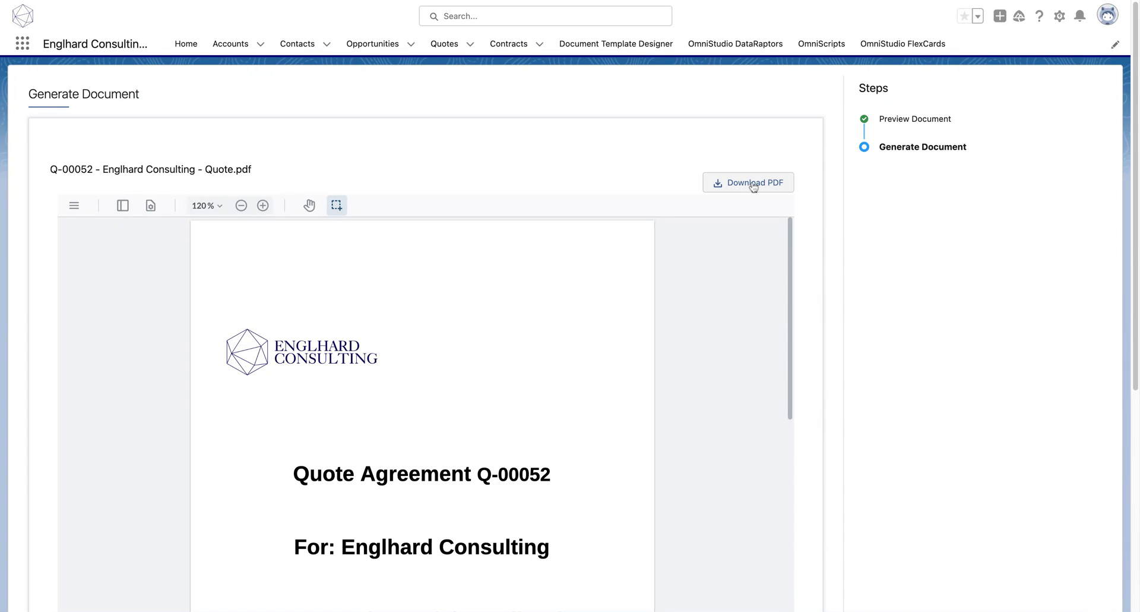
- Download the unwatermarked Q-00052 quote PDF and finish the flow back on the quote
click(752, 186)
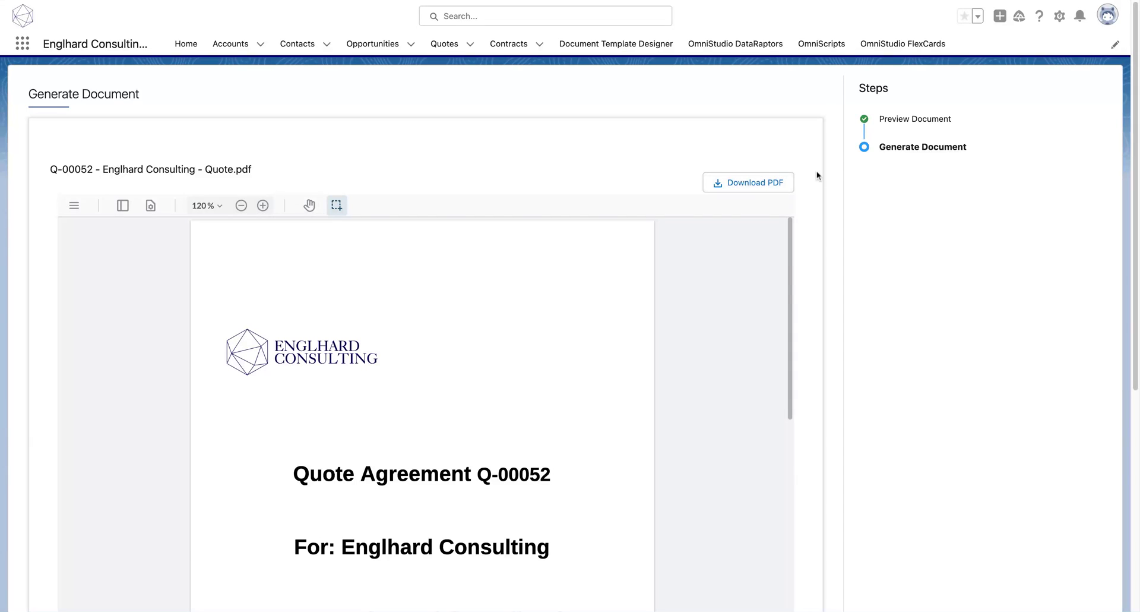
scroll(825, 166, down, 5)
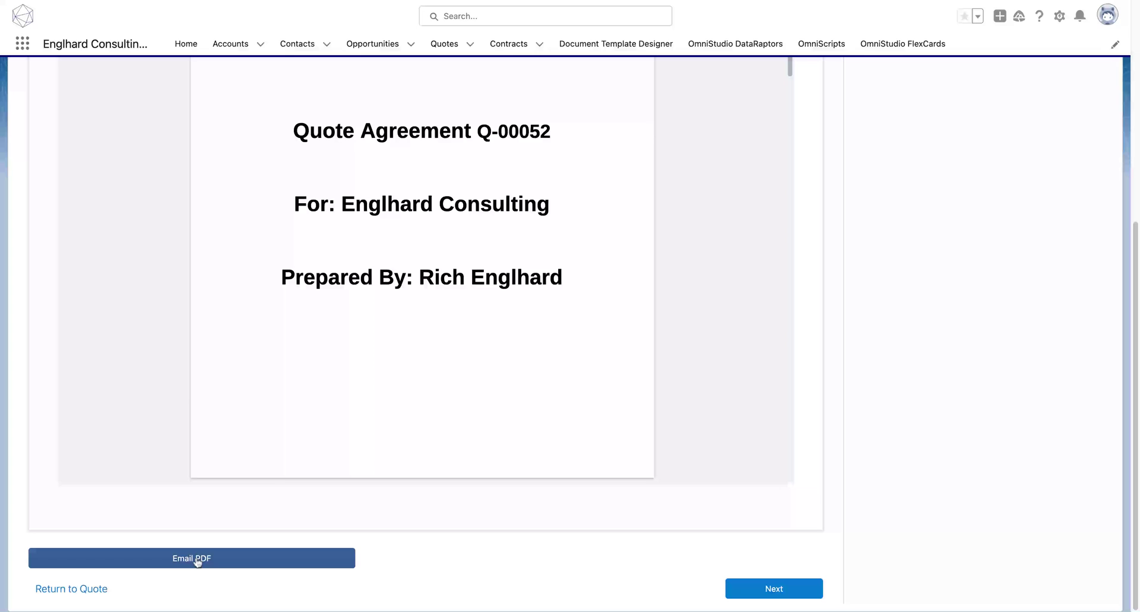
click(775, 590)
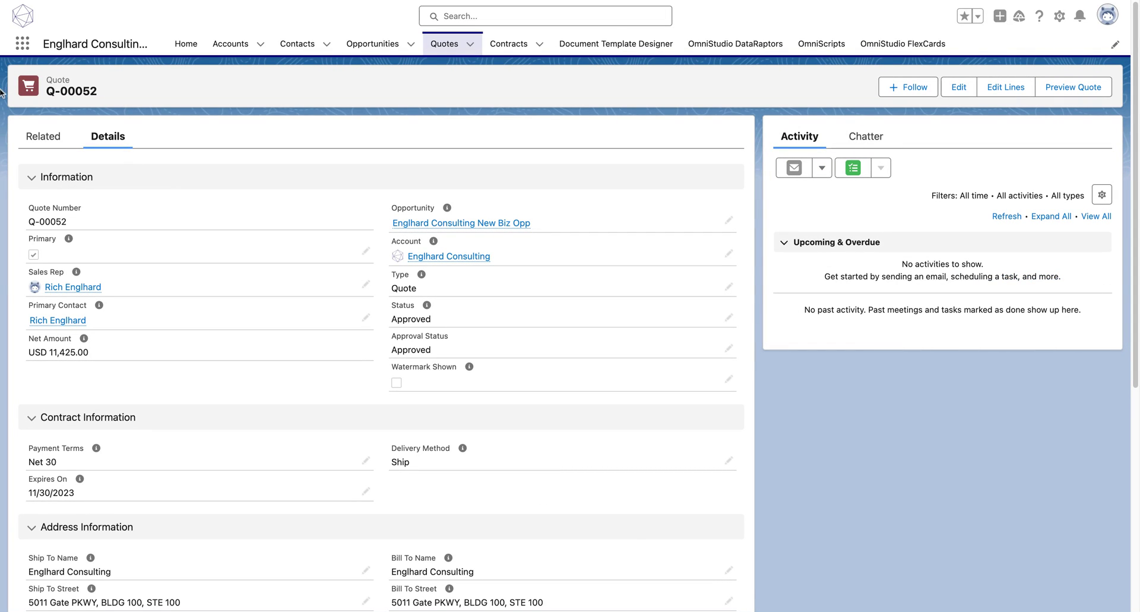
- Preview Quote.pdf from the Related tab's Files and check page 2 for Net 30 terms
click(28, 138)
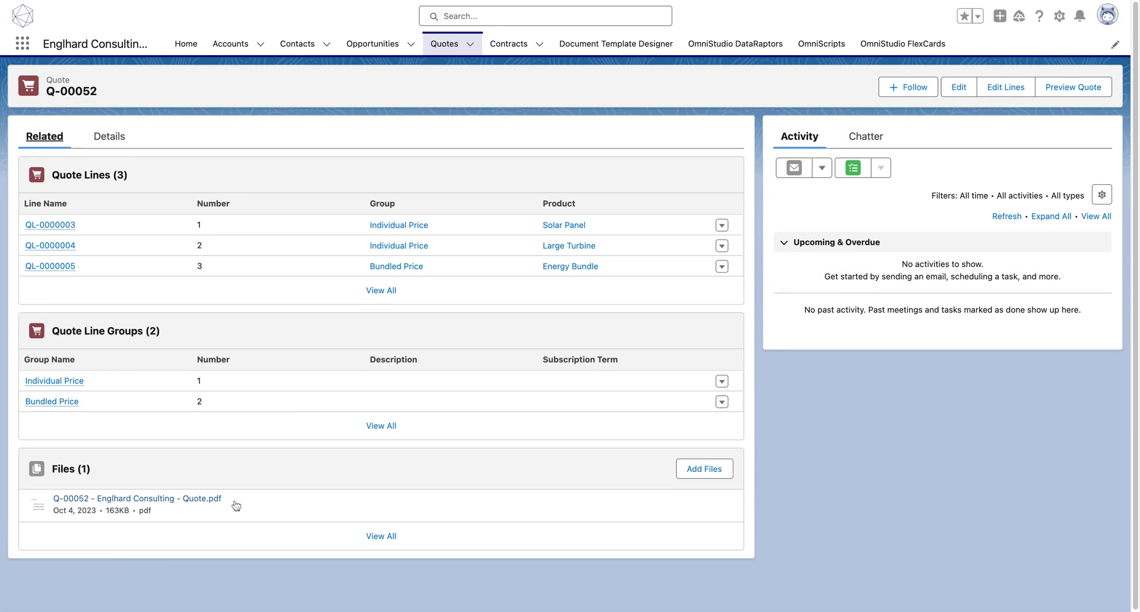
click(115, 501)
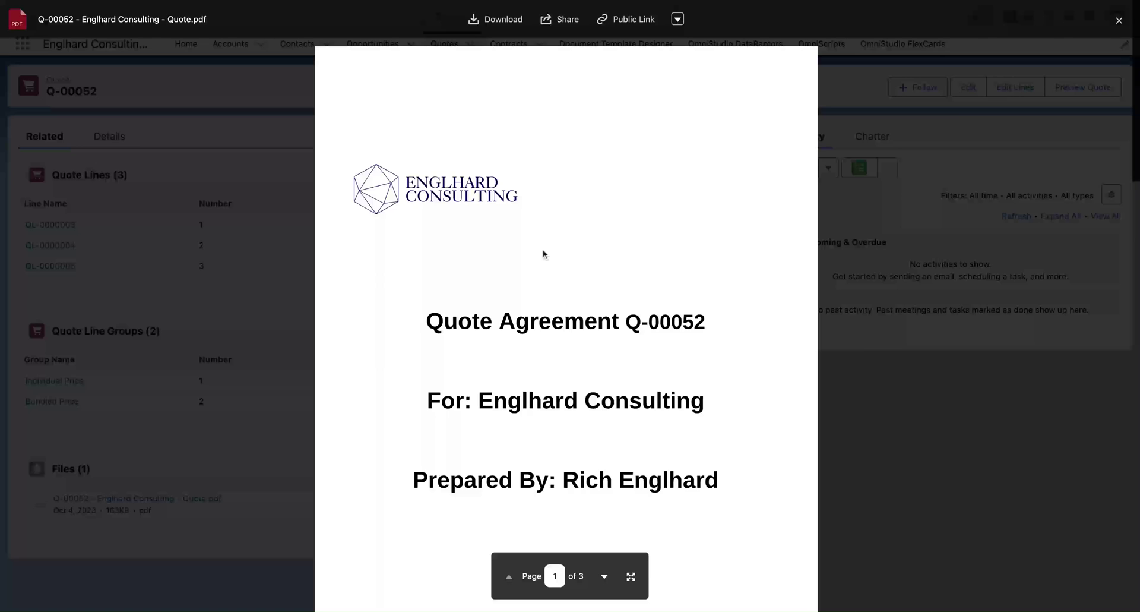
scroll(542, 254, down, 3)
scroll(543, 255, down, 3)
scroll(543, 254, down, 2)
scroll(543, 254, down, 3)
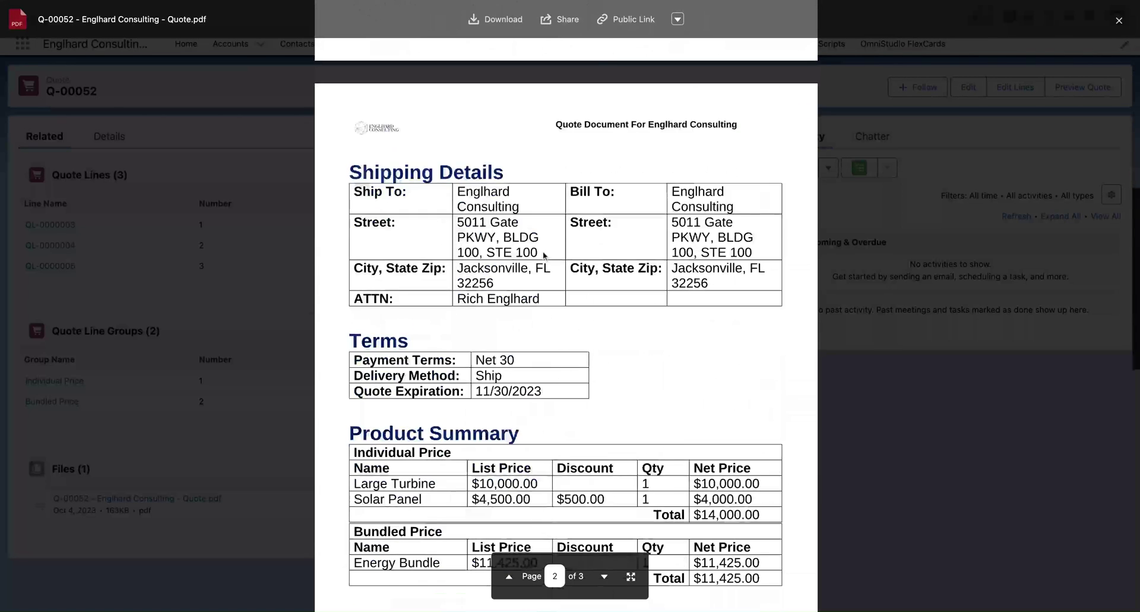
scroll(542, 254, down, 2)
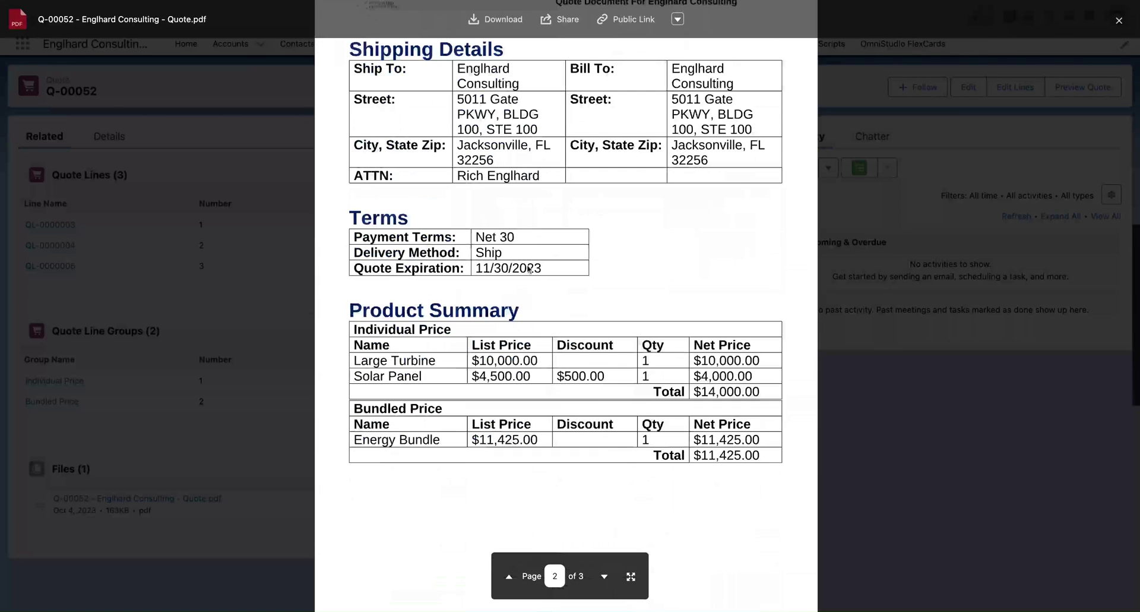
click(952, 427)
- Start a new email on quote Q-00052 from the Activity panel
click(792, 167)
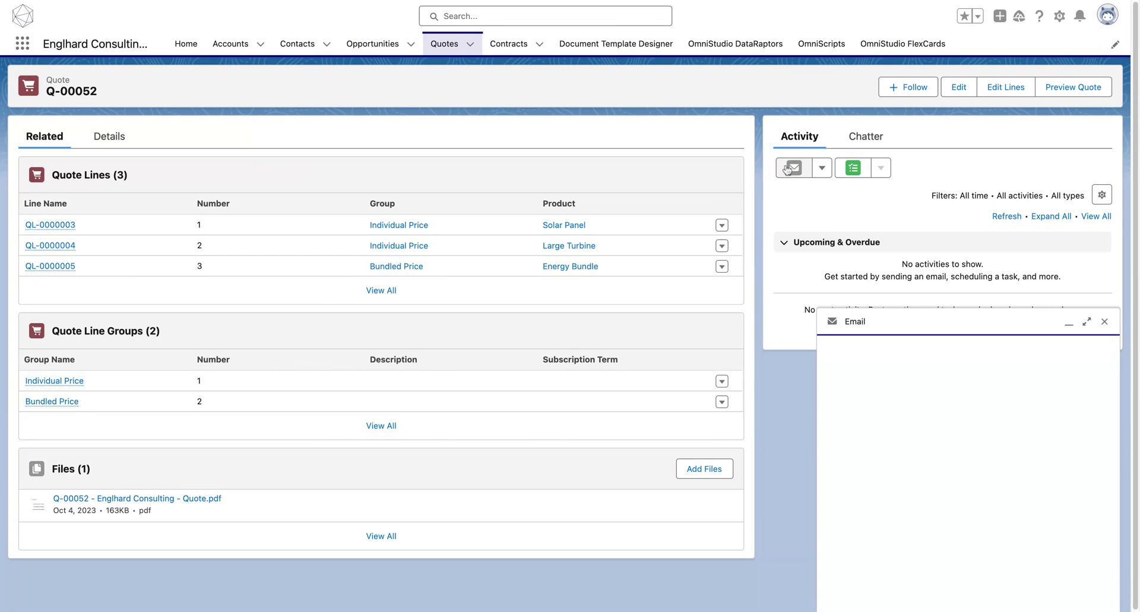